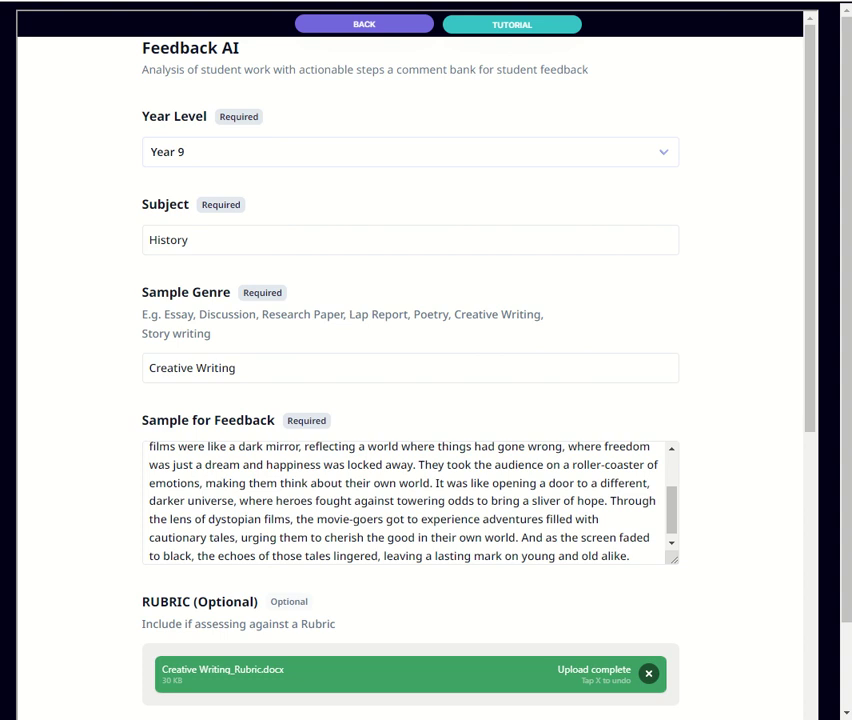
Review the sample text for feedback and the available options for what to assess against
{"action": "left_click_drag", "start_coordinate": [673, 515], "coordinate": [685, 478]}
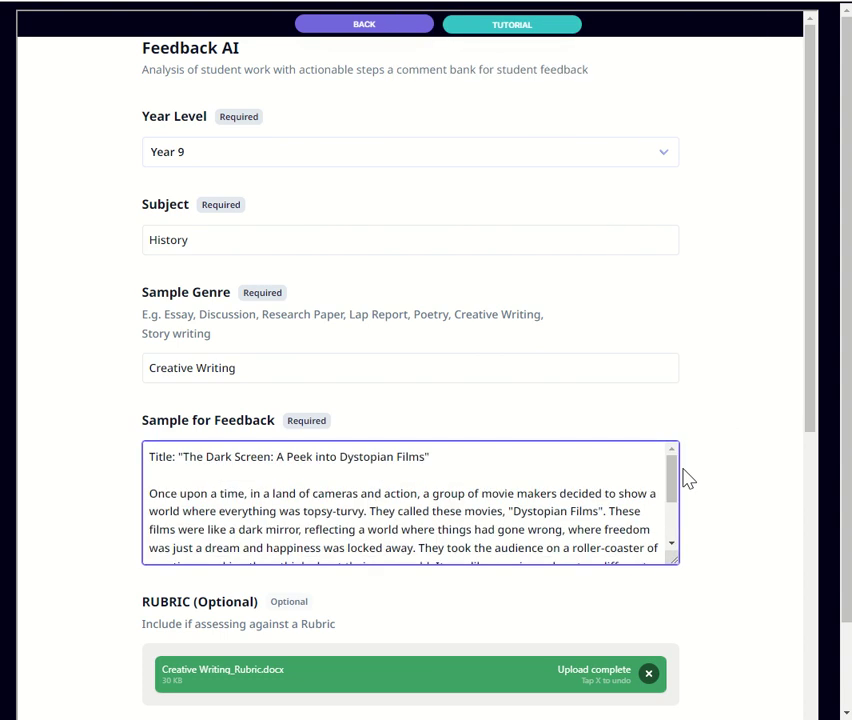
{"action": "scroll", "coordinate": [664, 252], "scroll_direction": "down", "scroll_amount": 1}
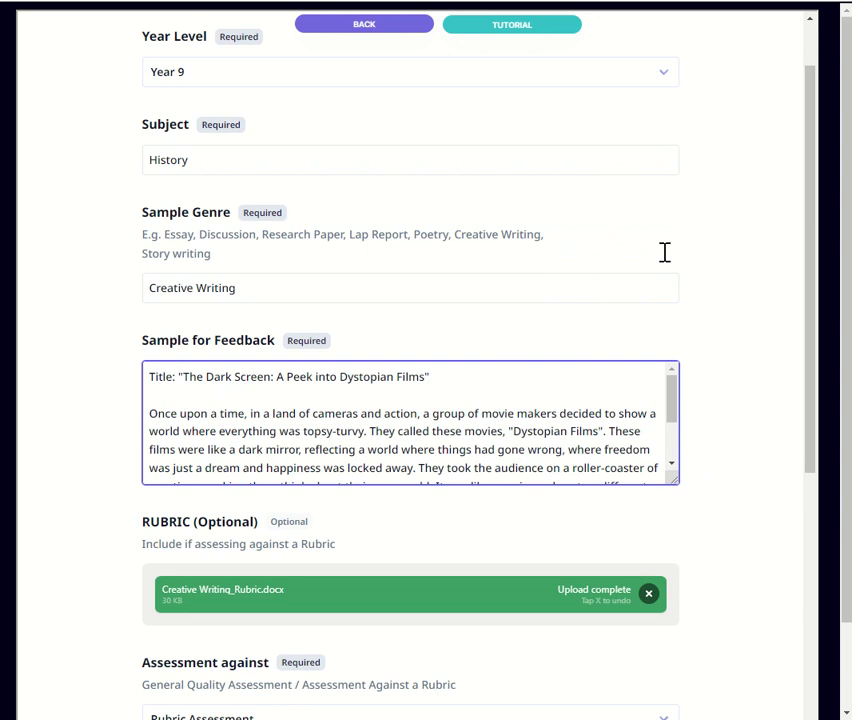
{"action": "scroll", "coordinate": [664, 252], "scroll_direction": "down", "scroll_amount": 3}
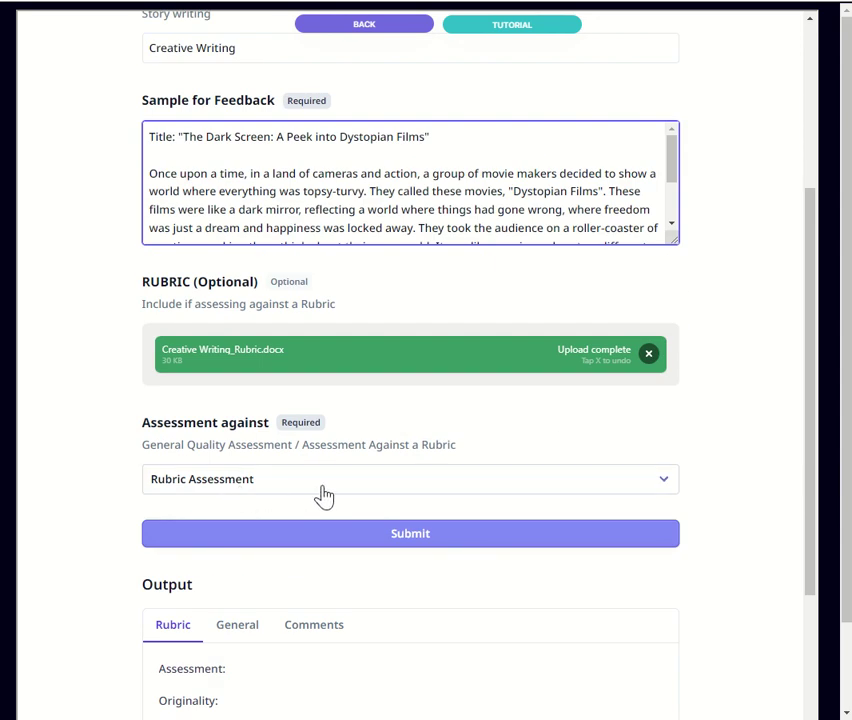
{"action": "left_click", "coordinate": [330, 494]}
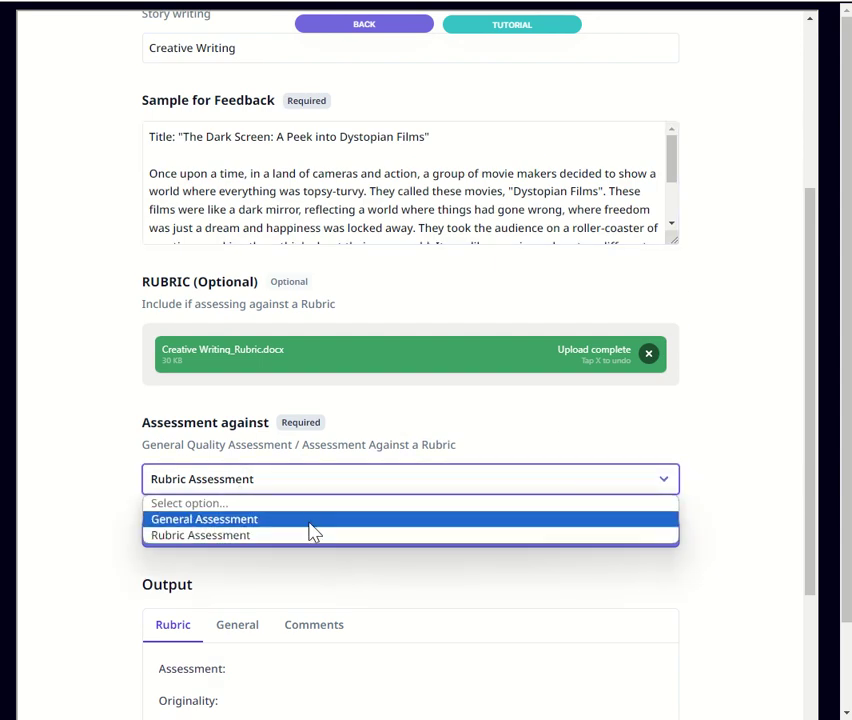
{"action": "left_click", "coordinate": [285, 385]}
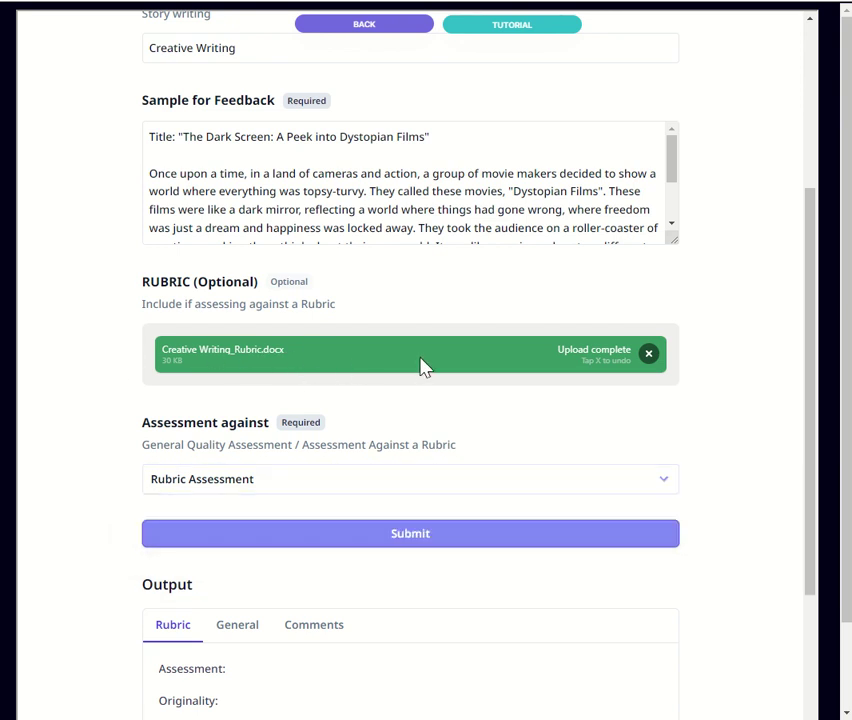
Remove the attached rubric file and try to upload Creative Writing_Rubric in its place
{"action": "left_click", "coordinate": [648, 355]}
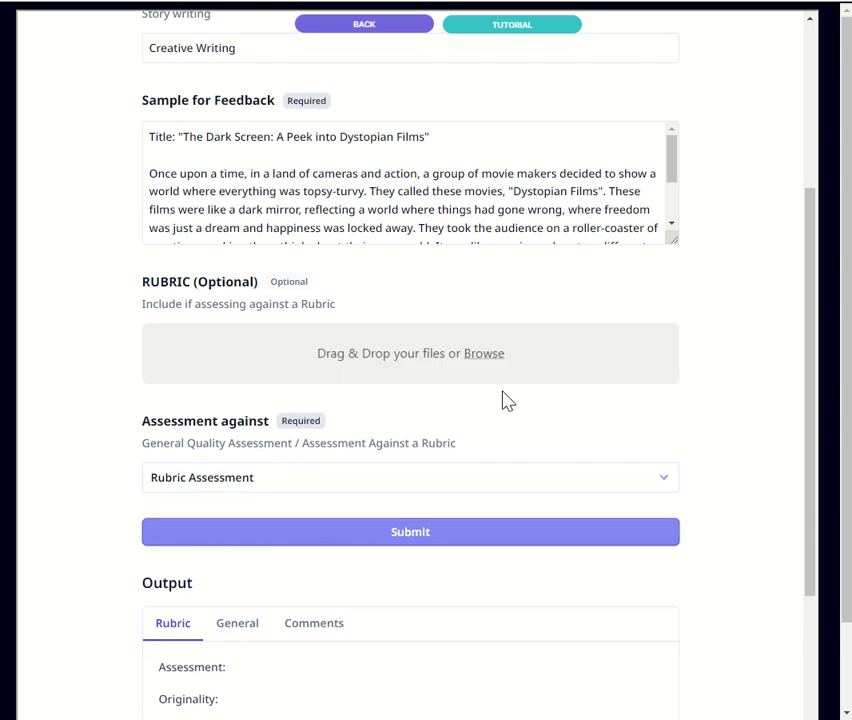
{"action": "left_click", "coordinate": [390, 368]}
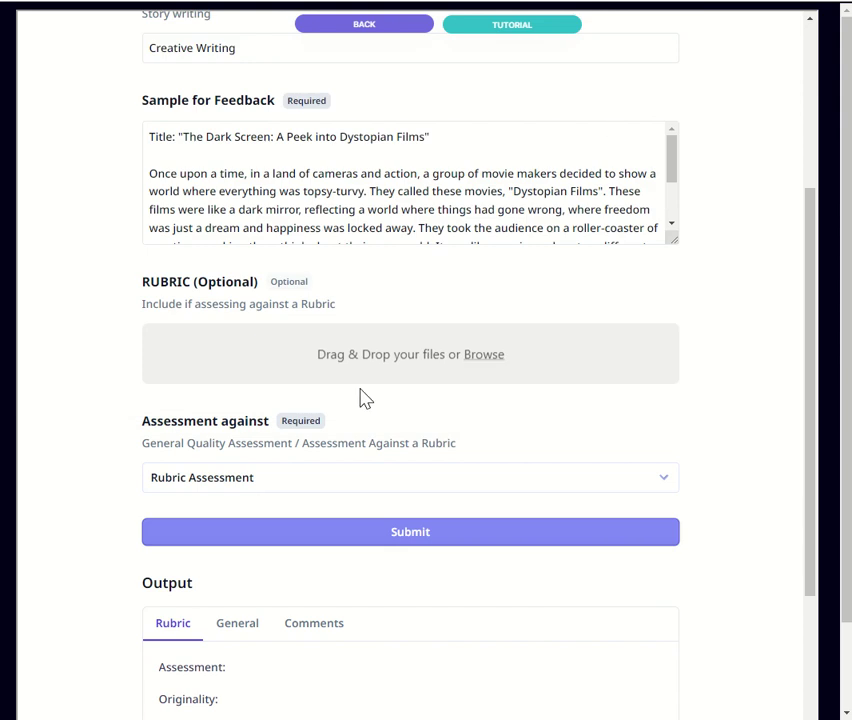
{"action": "left_click", "coordinate": [394, 359]}
{"action": "left_click", "coordinate": [157, 76]}
{"action": "double_click", "coordinate": [163, 85]}
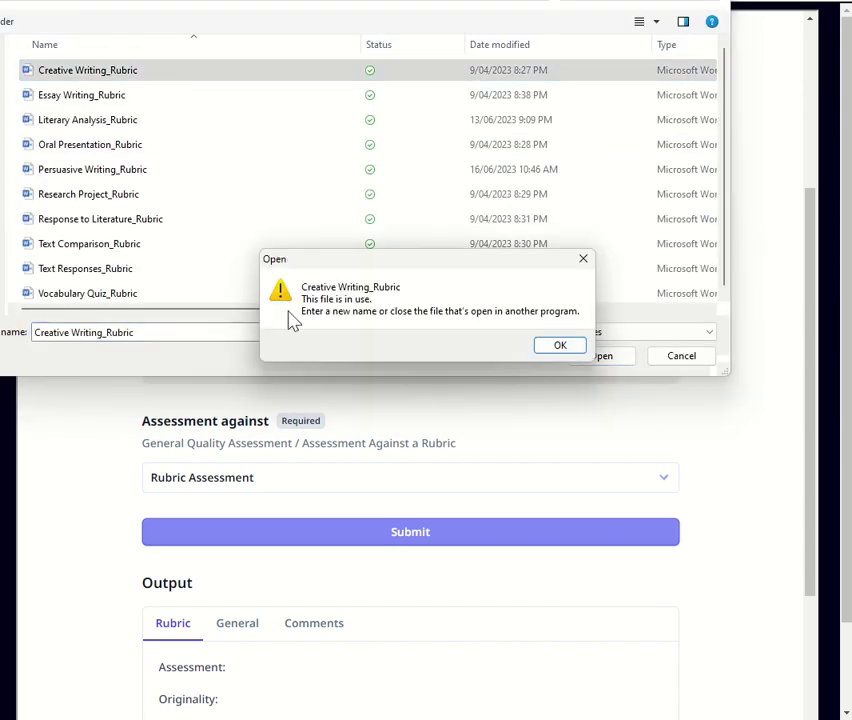
{"action": "left_click", "coordinate": [570, 351]}
{"action": "left_click", "coordinate": [702, 358]}
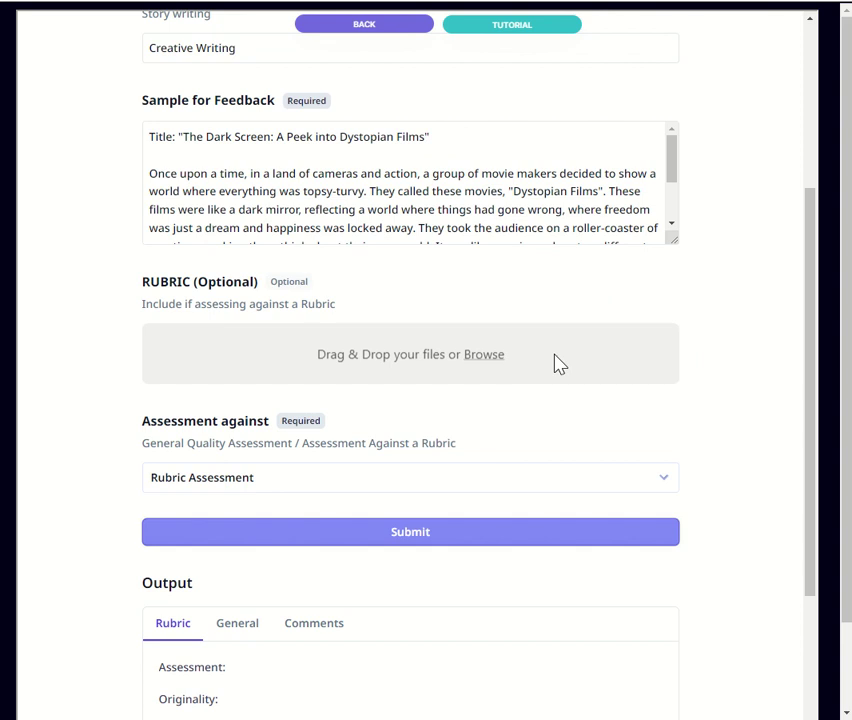
Review the year level choices, the sample genre entry and the assessment type choices in the form
{"action": "left_click_drag", "start_coordinate": [813, 433], "coordinate": [836, 232]}
{"action": "left_click", "coordinate": [332, 160]}
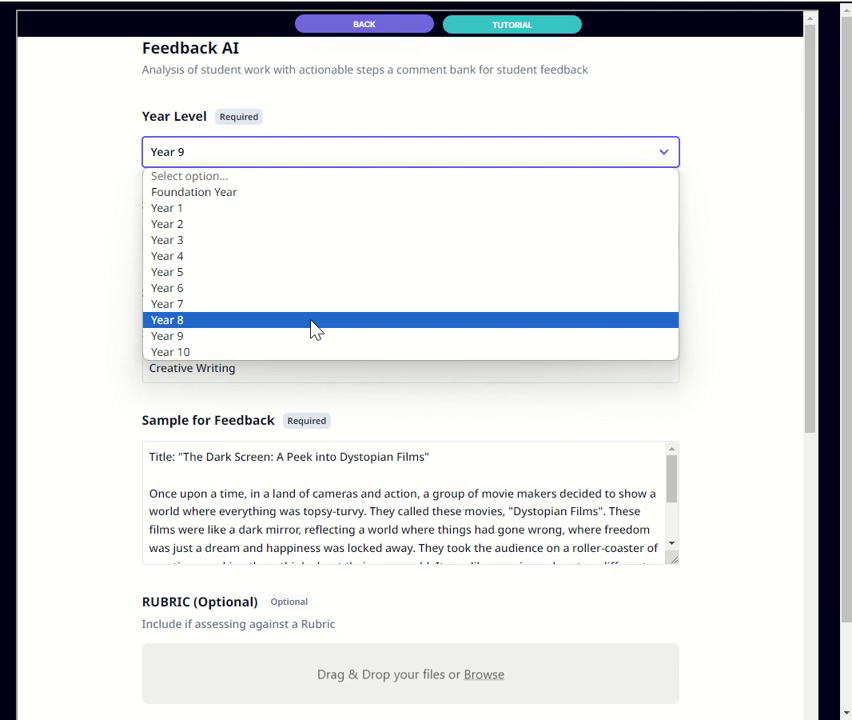
{"action": "left_click", "coordinate": [732, 289]}
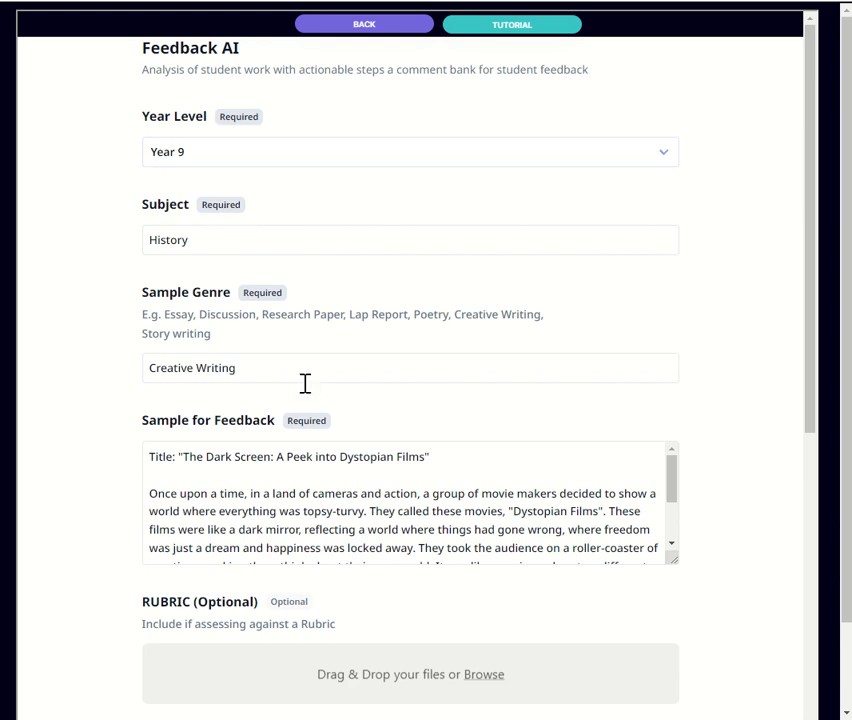
{"action": "left_click_drag", "start_coordinate": [144, 293], "coordinate": [217, 295]}
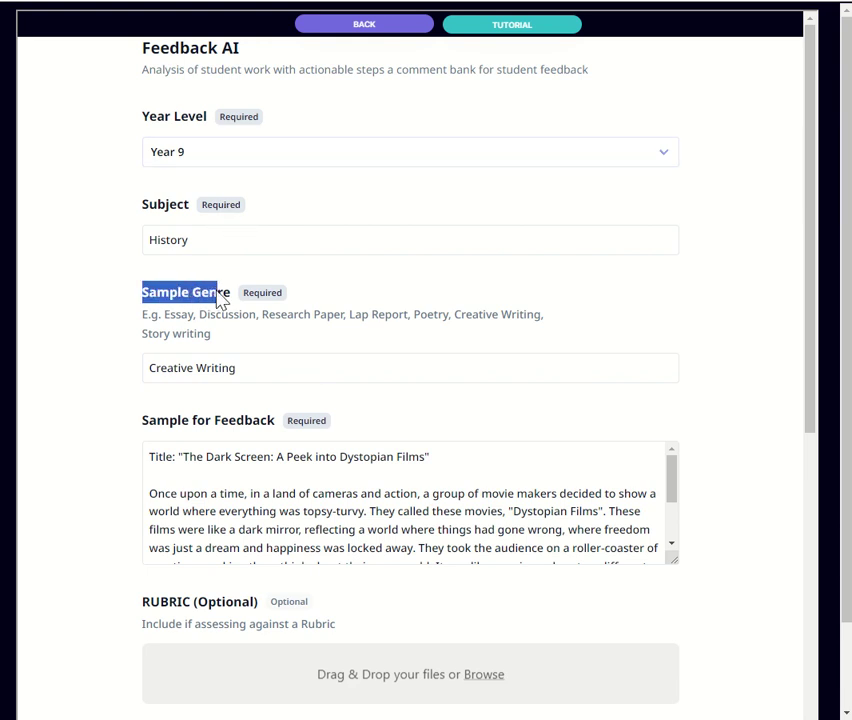
{"action": "scroll", "coordinate": [371, 304], "scroll_direction": "down", "scroll_amount": 3}
{"action": "left_click", "coordinate": [257, 559]}
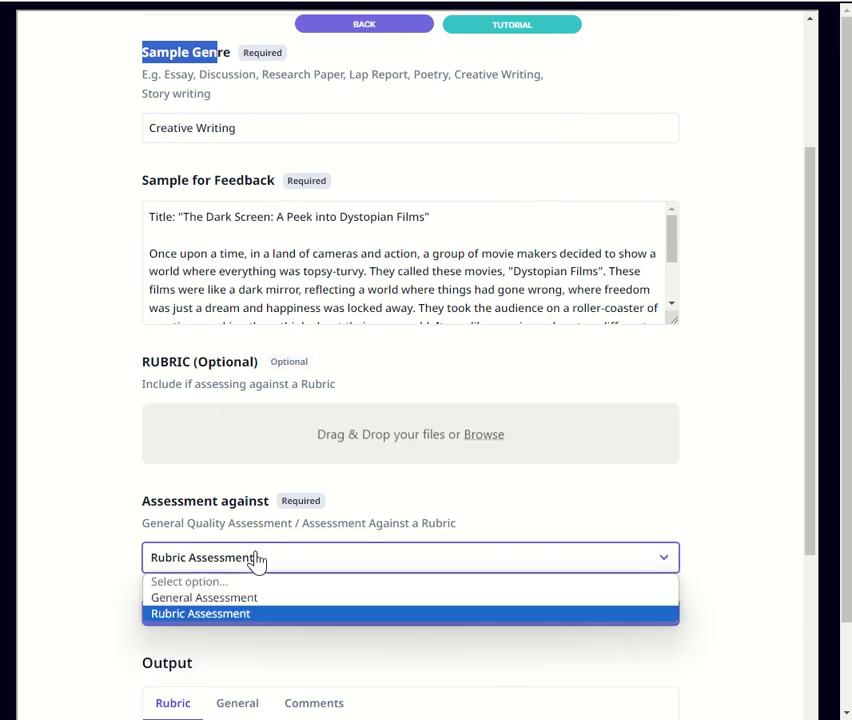
{"action": "left_click", "coordinate": [92, 336]}
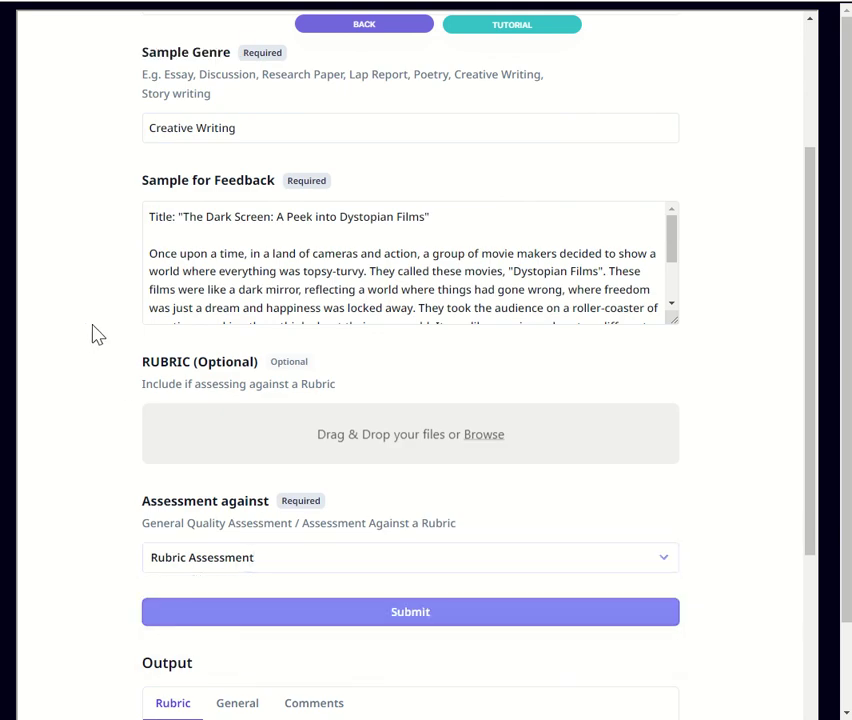
{"action": "scroll", "coordinate": [100, 334], "scroll_direction": "up", "scroll_amount": 2}
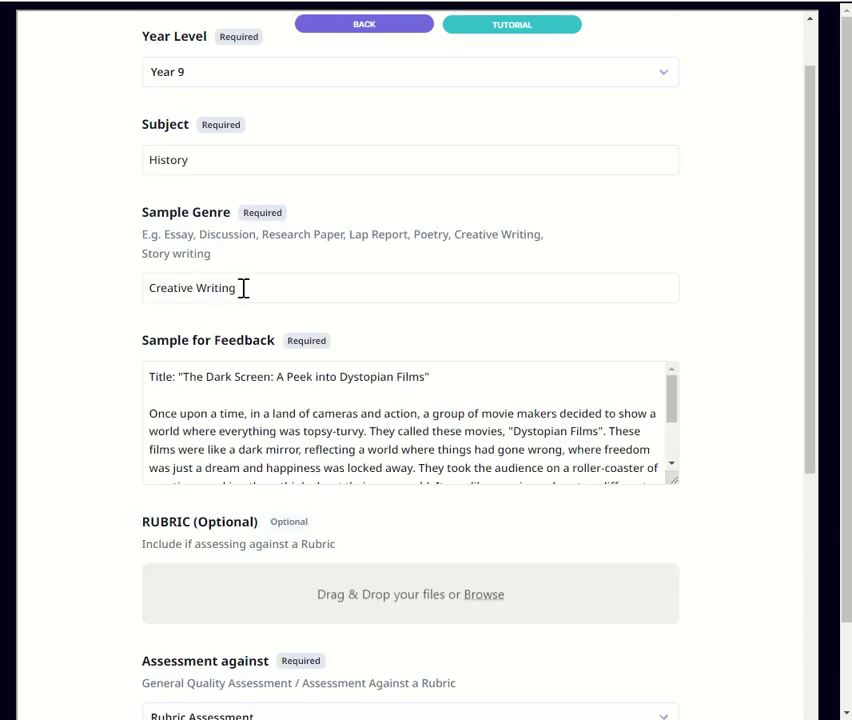
{"action": "left_click_drag", "start_coordinate": [243, 288], "coordinate": [139, 292]}
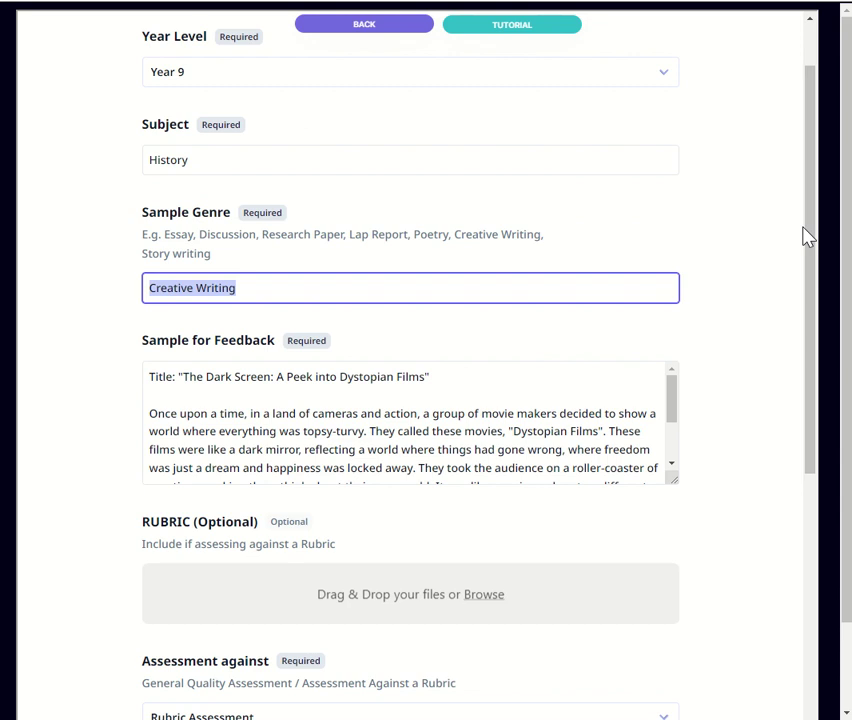
Set the form to assess the sample against General Assessment
{"action": "left_click_drag", "start_coordinate": [810, 237], "coordinate": [808, 302]}
{"action": "mouse_move", "coordinate": [669, 285]}
{"action": "left_mouse_down"}
{"action": "mouse_move", "coordinate": [664, 304]}
{"action": "mouse_move", "coordinate": [660, 270]}
{"action": "left_mouse_up"}
{"action": "scroll", "coordinate": [669, 345], "scroll_direction": "down", "scroll_amount": 2}
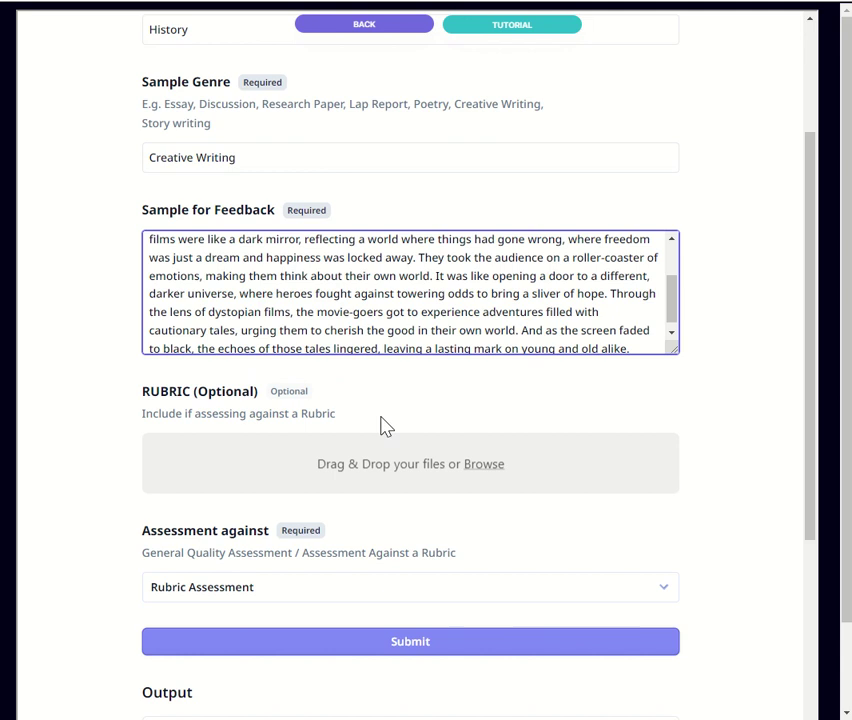
{"action": "left_click_drag", "start_coordinate": [812, 375], "coordinate": [795, 567]}
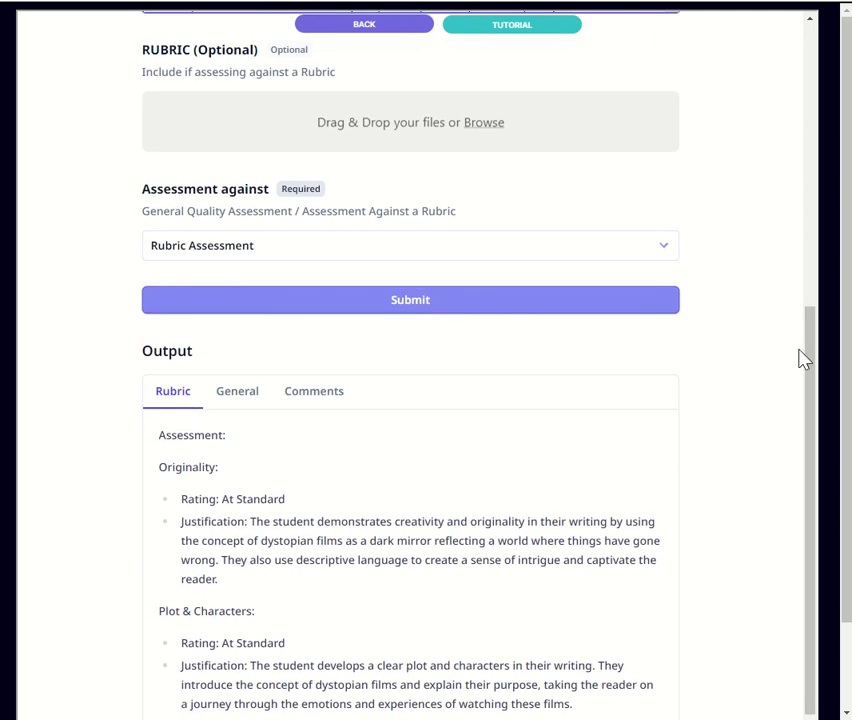
{"action": "left_click_drag", "start_coordinate": [812, 350], "coordinate": [844, 487]}
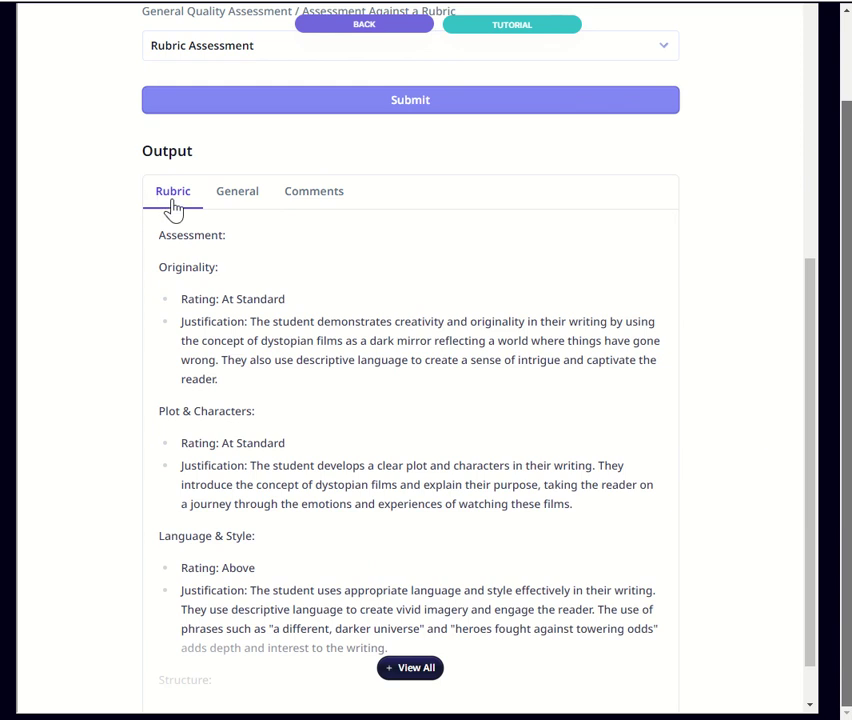
{"action": "left_click", "coordinate": [224, 52]}
{"action": "left_click", "coordinate": [224, 88]}
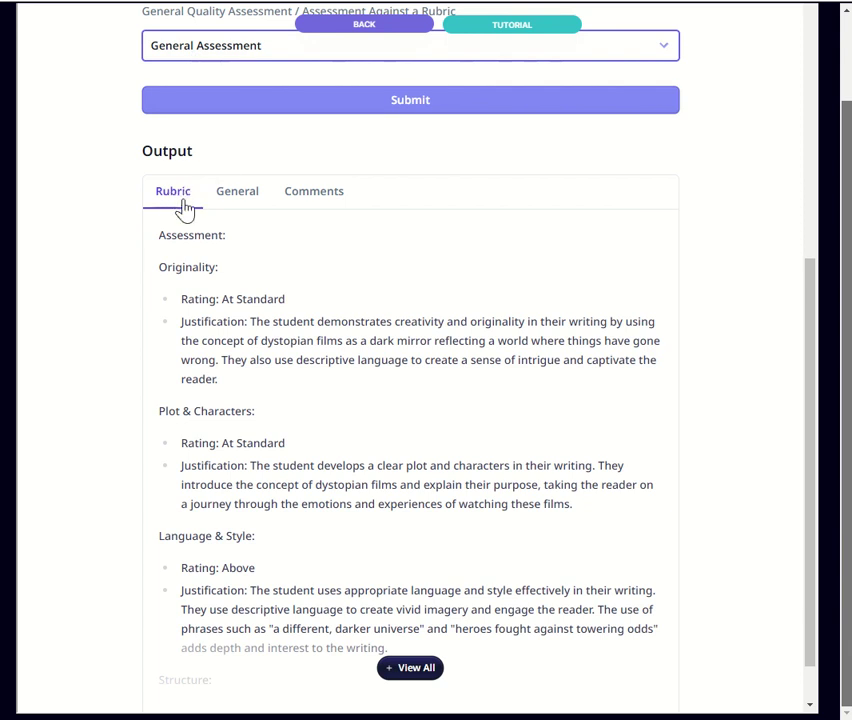
Check the General output, return to the Rubric output and expand its full assessment text
{"action": "left_click", "coordinate": [224, 203]}
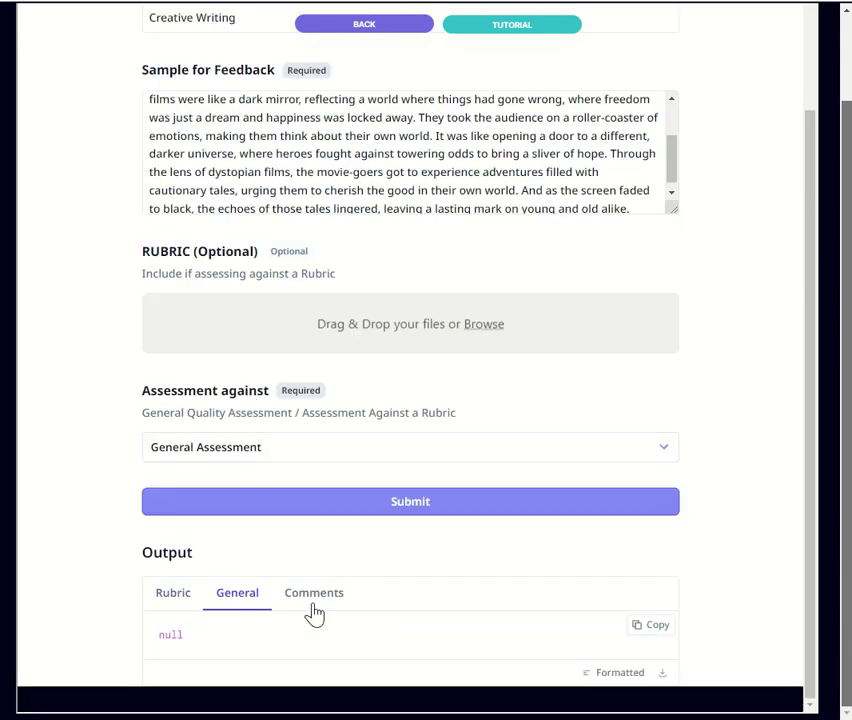
{"action": "left_click", "coordinate": [168, 595]}
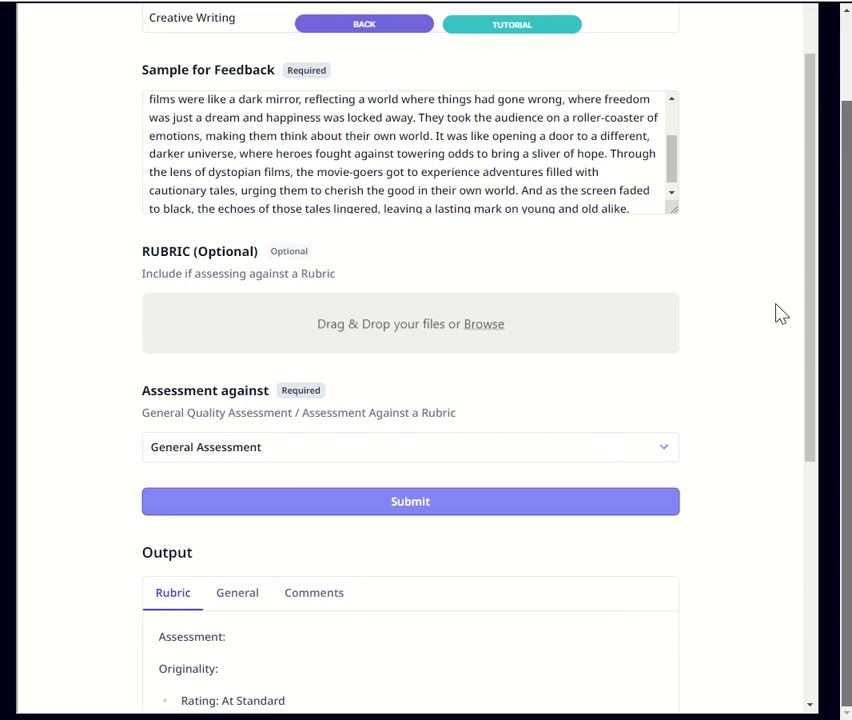
{"action": "left_click_drag", "start_coordinate": [815, 290], "coordinate": [808, 490]}
{"action": "scroll", "coordinate": [314, 403], "scroll_direction": "down", "scroll_amount": 2}
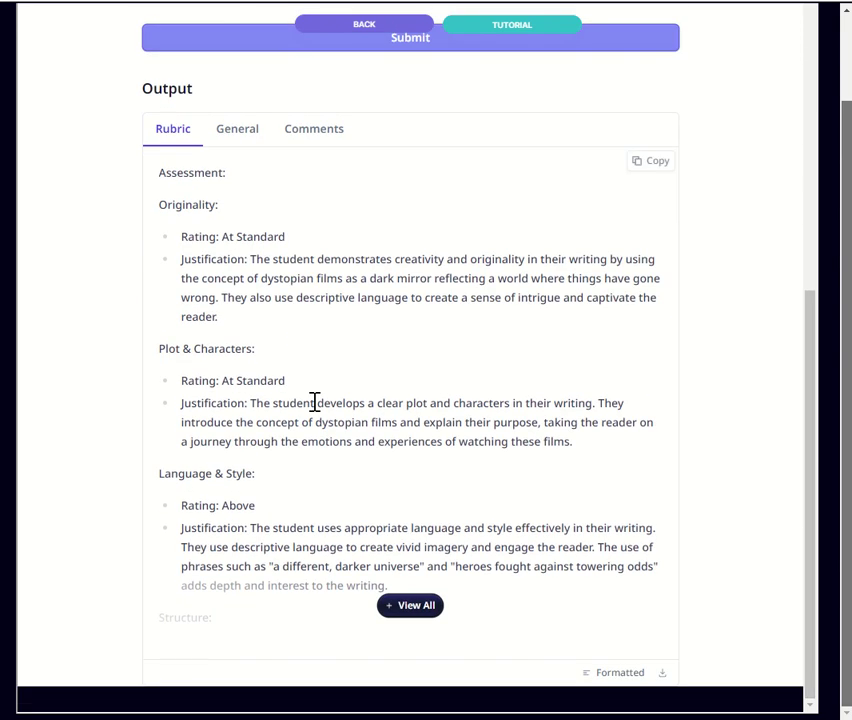
{"action": "left_click", "coordinate": [411, 618]}
{"action": "scroll", "coordinate": [304, 323], "scroll_direction": "down", "scroll_amount": 1}
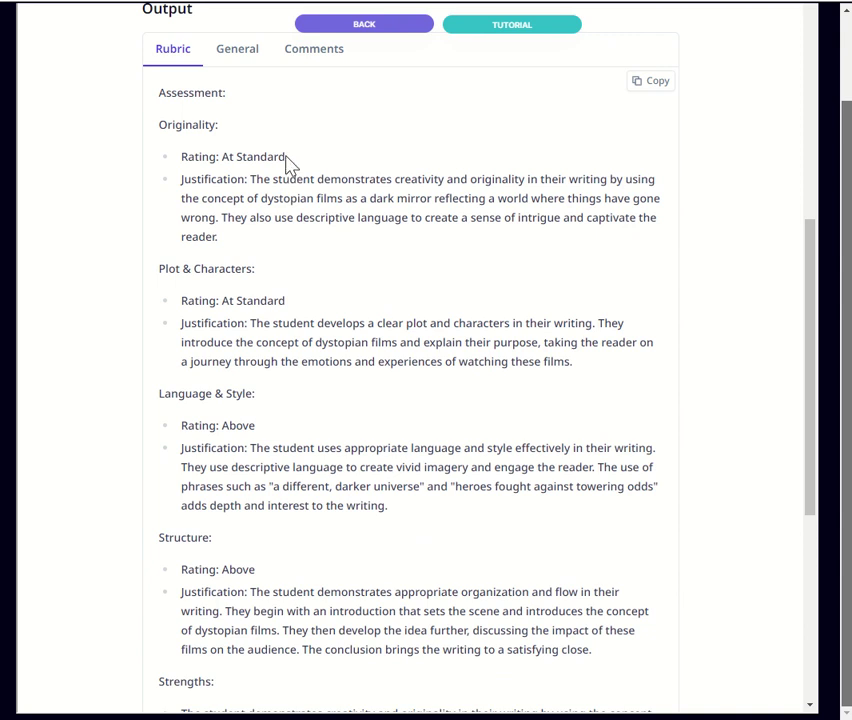
Examine the ratings, justifications, areas for improvement and next-step activities in the rubric assessment
{"action": "left_click_drag", "start_coordinate": [287, 158], "coordinate": [181, 156]}
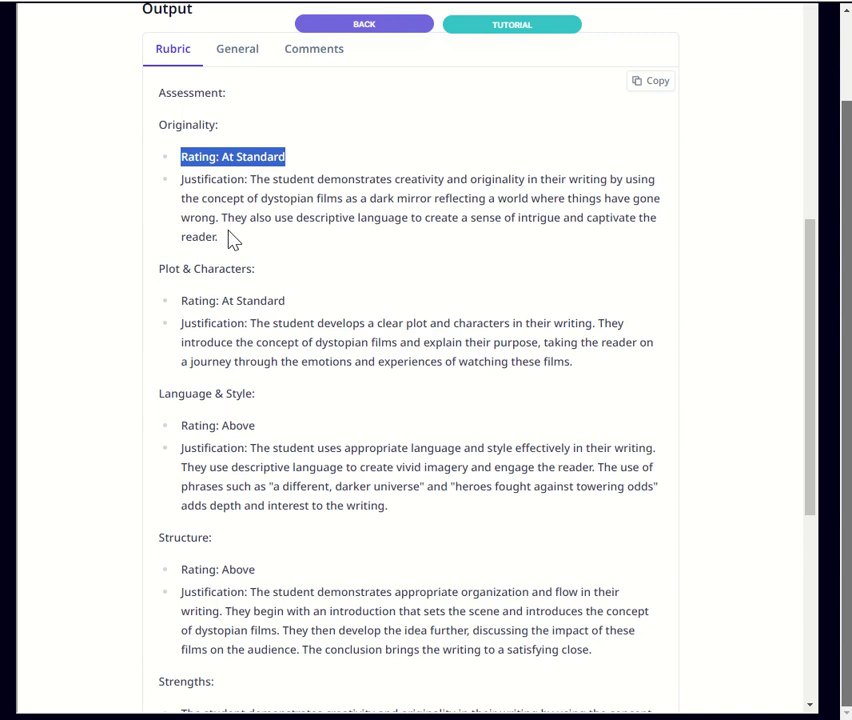
{"action": "scroll", "coordinate": [270, 276], "scroll_direction": "down", "scroll_amount": 1}
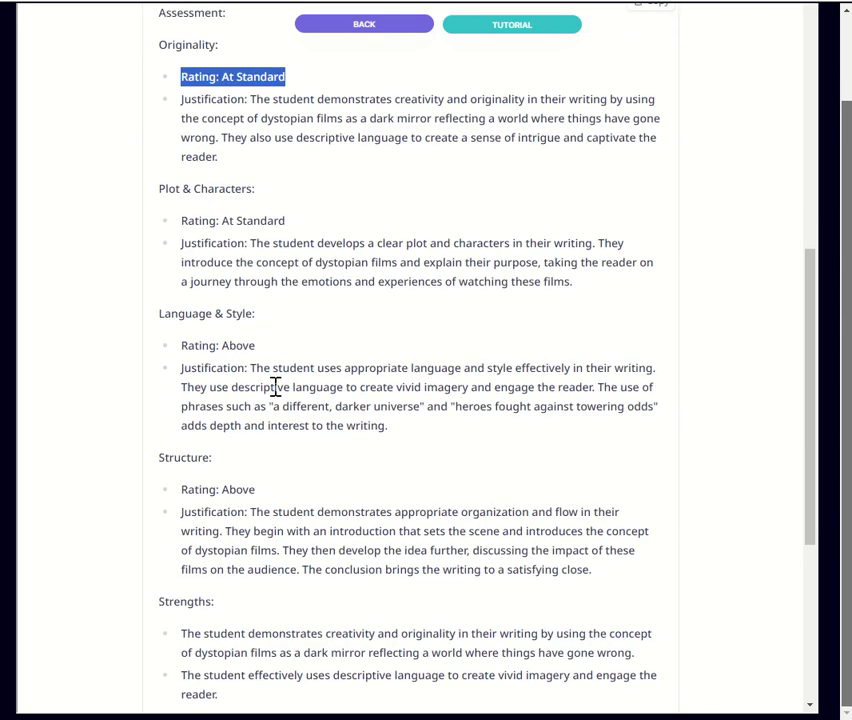
{"action": "left_click_drag", "start_coordinate": [203, 369], "coordinate": [400, 427]}
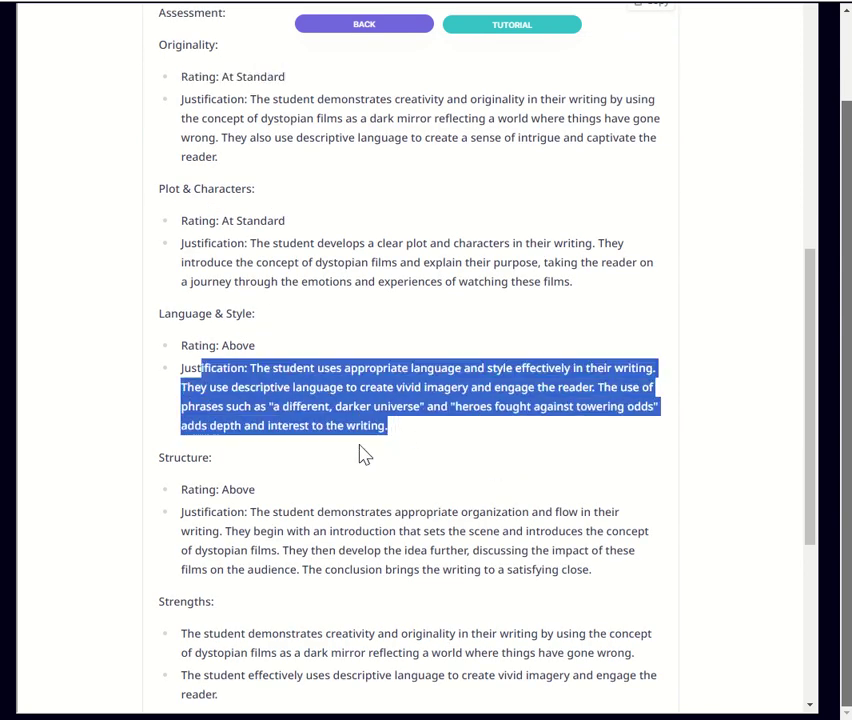
{"action": "double_click", "coordinate": [238, 345]}
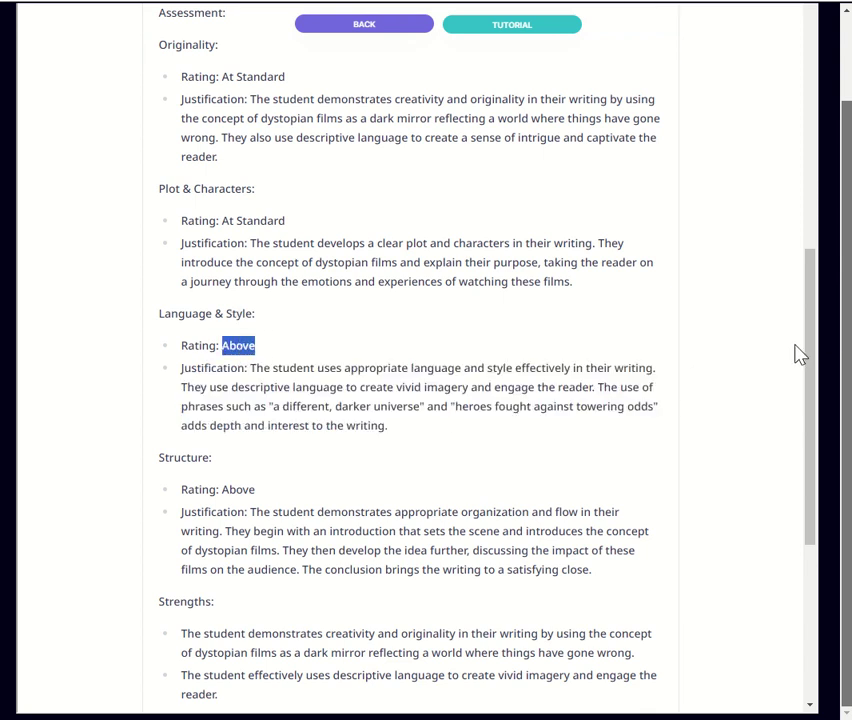
{"action": "left_click_drag", "start_coordinate": [808, 367], "coordinate": [761, 544]}
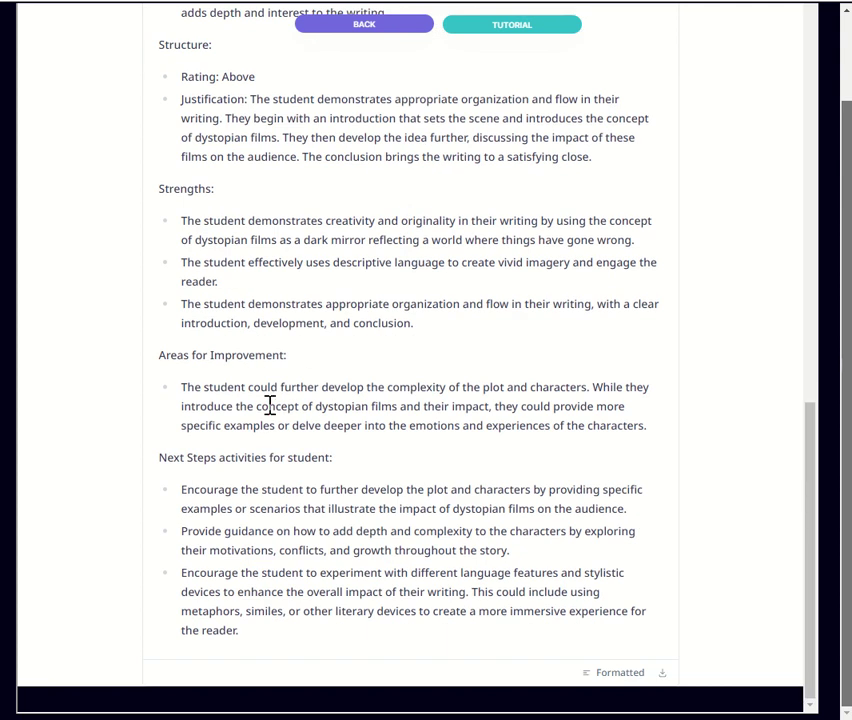
{"action": "left_click_drag", "start_coordinate": [186, 389], "coordinate": [681, 439]}
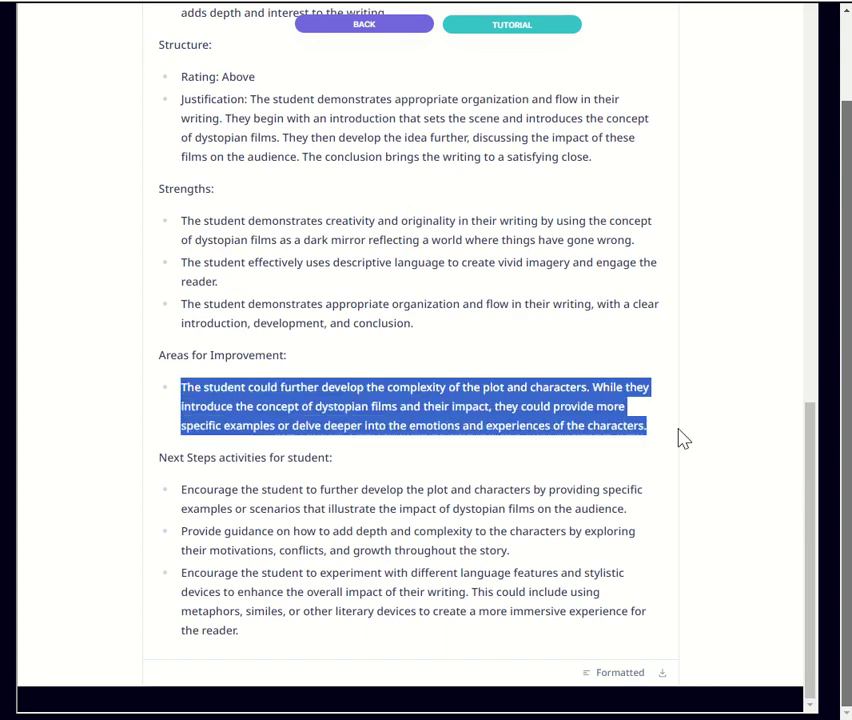
{"action": "left_click", "coordinate": [281, 361]}
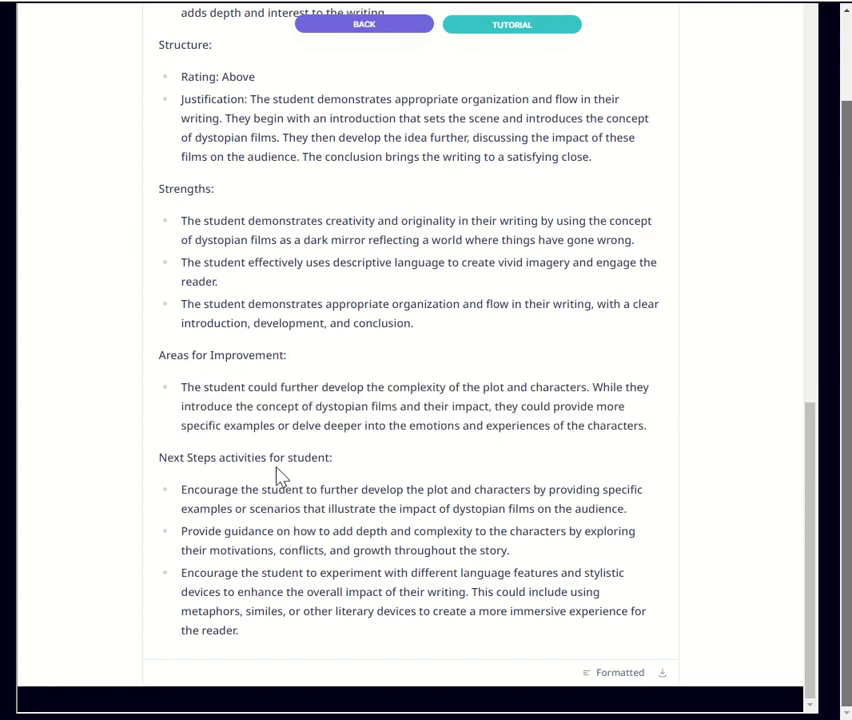
{"action": "left_click_drag", "start_coordinate": [163, 459], "coordinate": [352, 470]}
{"action": "left_click", "coordinate": [327, 508]}
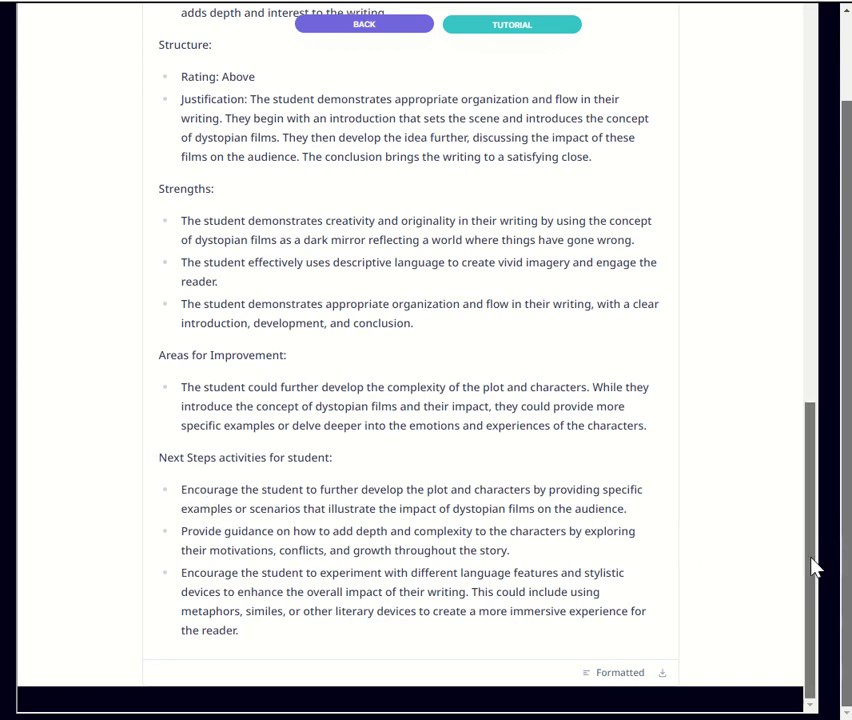
Check the General output again and read the generated feedback in the Comments output
{"action": "left_click_drag", "start_coordinate": [818, 566], "coordinate": [806, 295]}
{"action": "left_click", "coordinate": [258, 294]}
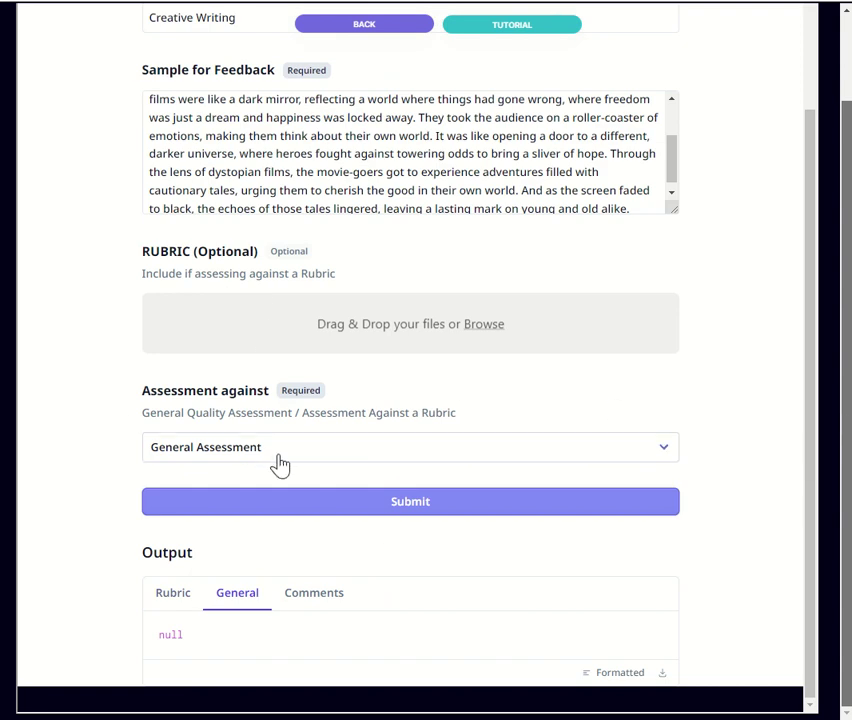
{"action": "left_click", "coordinate": [337, 608]}
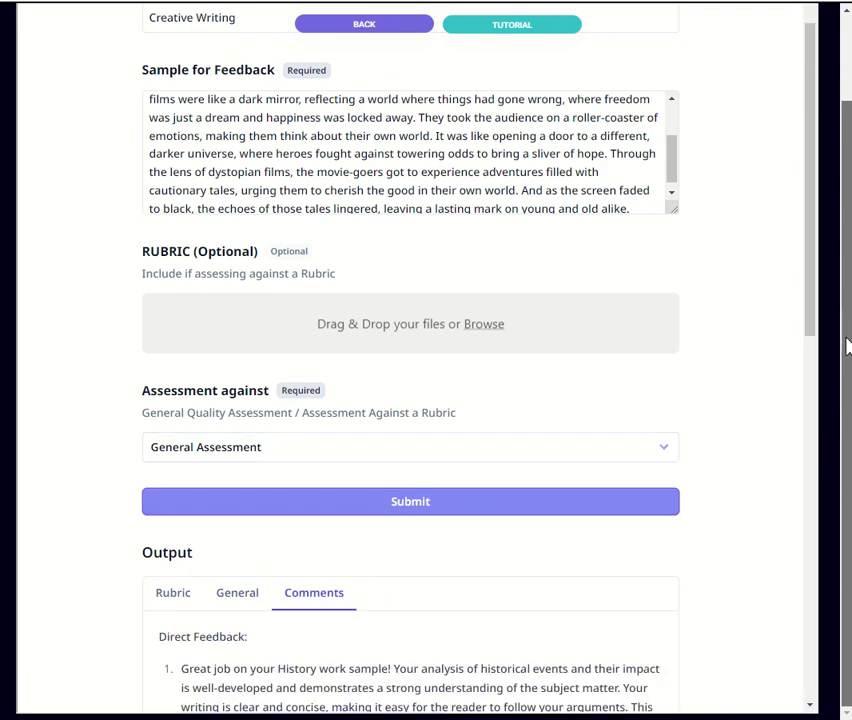
{"action": "left_click_drag", "start_coordinate": [812, 327], "coordinate": [792, 526]}
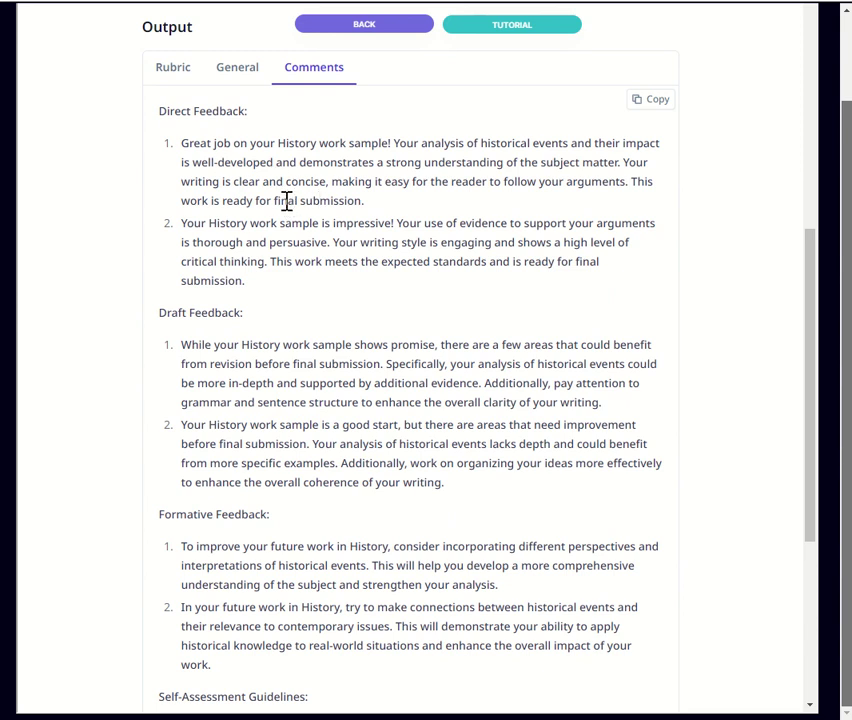
Read the Direct Feedback and Draft Feedback comments for the History work sample, highlighting the first comment of each
{"action": "left_click_drag", "start_coordinate": [275, 201], "coordinate": [363, 202]}
{"action": "left_click", "coordinate": [460, 213]}
{"action": "left_click_drag", "start_coordinate": [193, 143], "coordinate": [398, 201]}
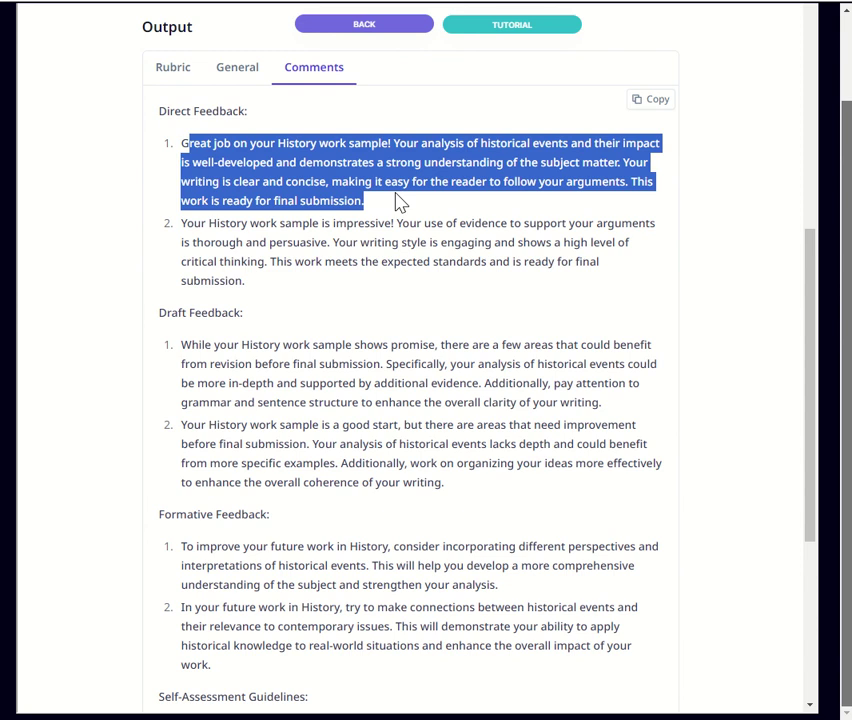
{"action": "left_click", "coordinate": [217, 301]}
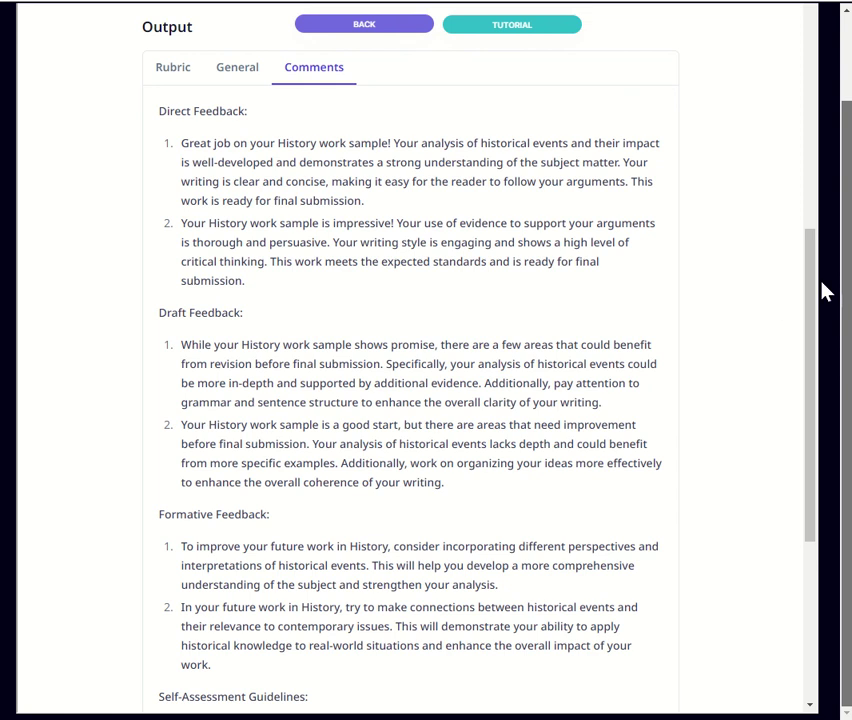
{"action": "scroll", "coordinate": [826, 291], "scroll_direction": "down", "scroll_amount": 2}
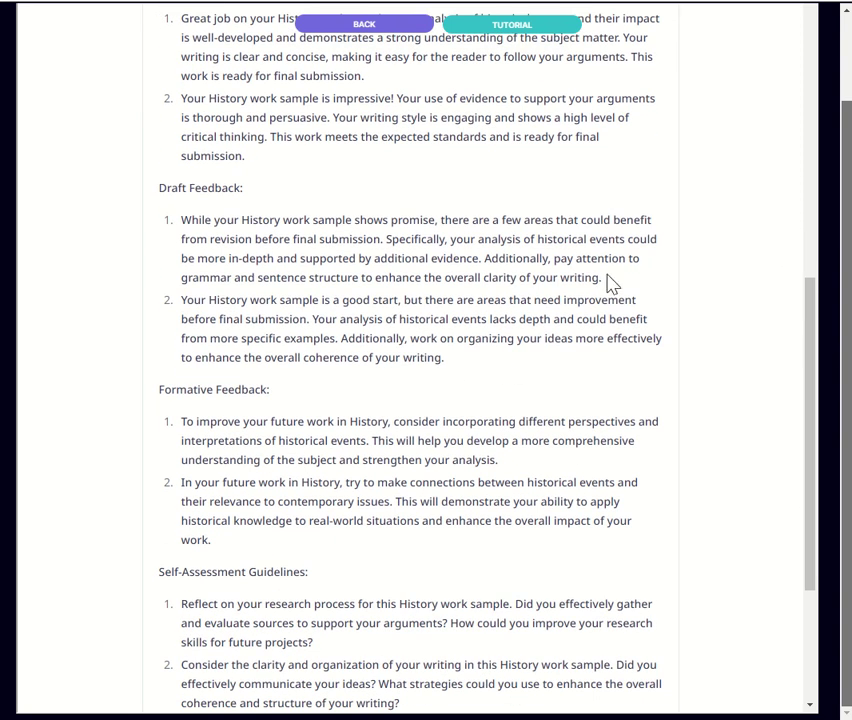
{"action": "left_click_drag", "start_coordinate": [612, 284], "coordinate": [183, 226]}
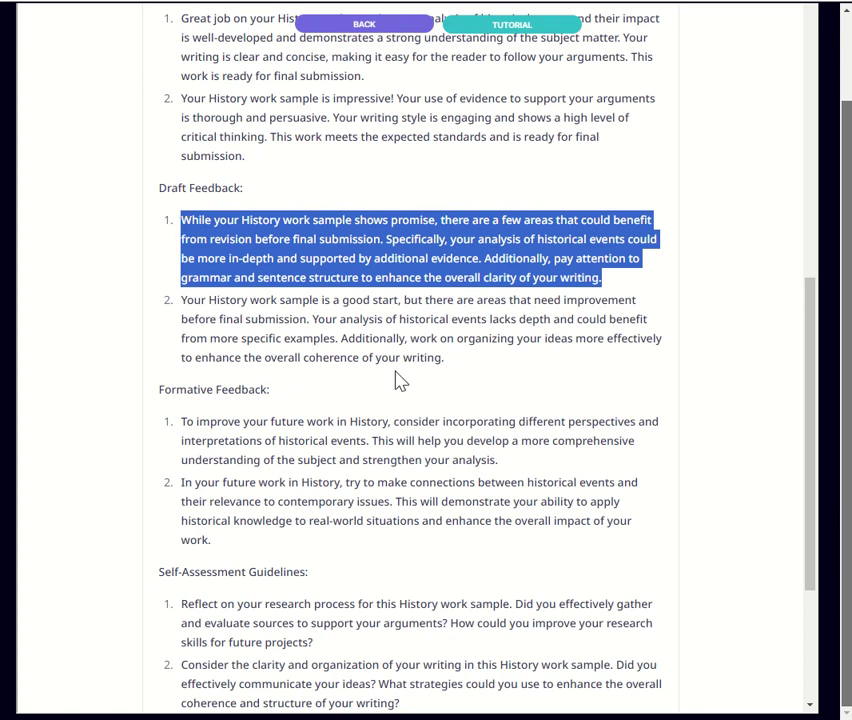
{"action": "left_click_drag", "start_coordinate": [814, 327], "coordinate": [690, 388]}
{"action": "left_click", "coordinate": [281, 243]}
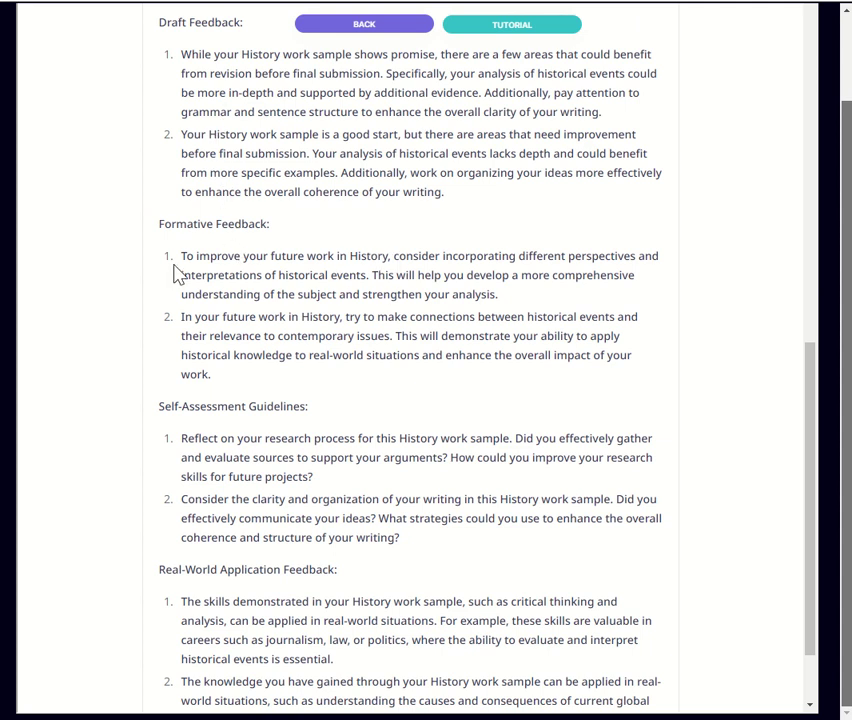
Read the Formative Feedback, Self-Assessment Guidelines and Real-World Application Feedback comments, comparing them with the Draft Feedback
{"action": "left_click_drag", "start_coordinate": [182, 258], "coordinate": [301, 257]}
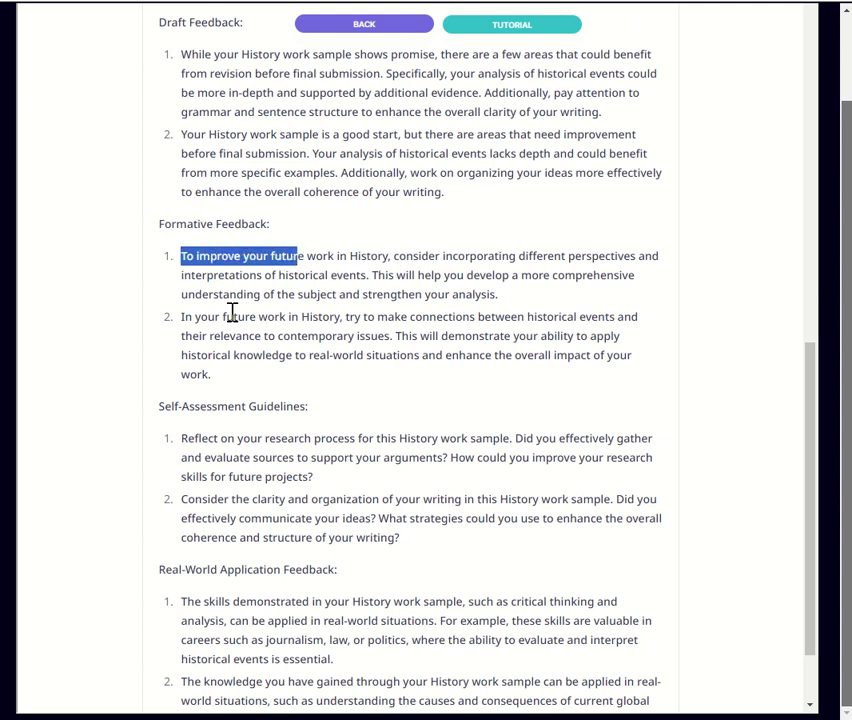
{"action": "left_click_drag", "start_coordinate": [215, 317], "coordinate": [310, 317]}
{"action": "left_click_drag", "start_coordinate": [206, 62], "coordinate": [302, 54]}
{"action": "scroll", "coordinate": [334, 265], "scroll_direction": "down", "scroll_amount": 2}
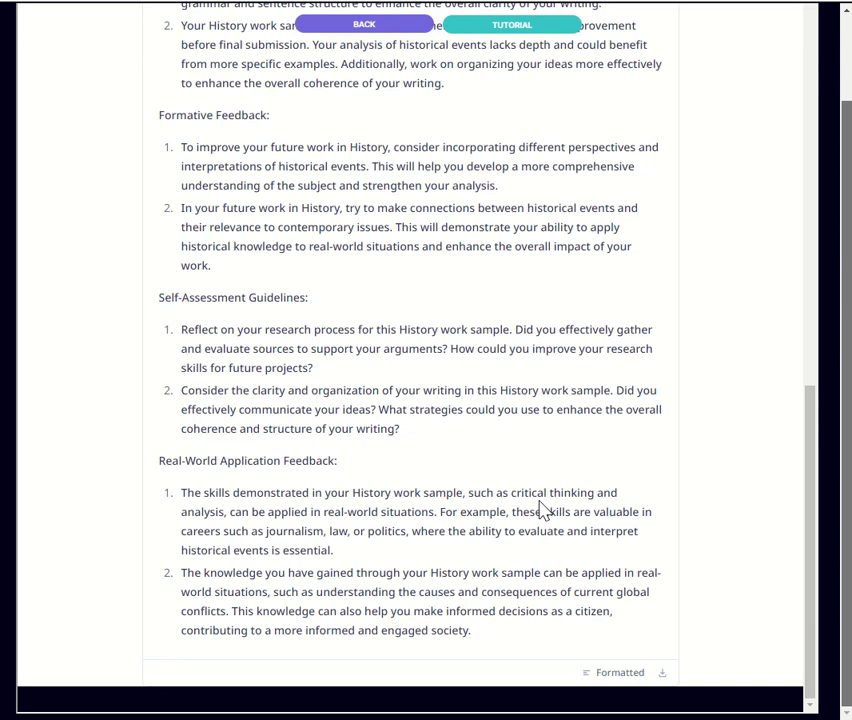
{"action": "scroll", "coordinate": [531, 327], "scroll_direction": "up", "scroll_amount": 10}
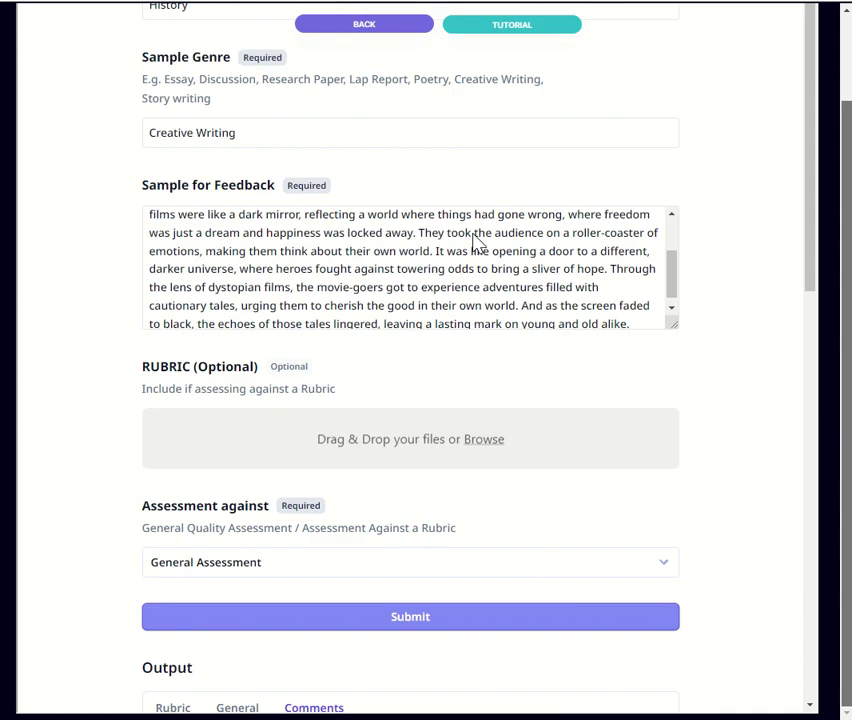
{"action": "scroll", "coordinate": [478, 245], "scroll_direction": "down", "scroll_amount": 10}
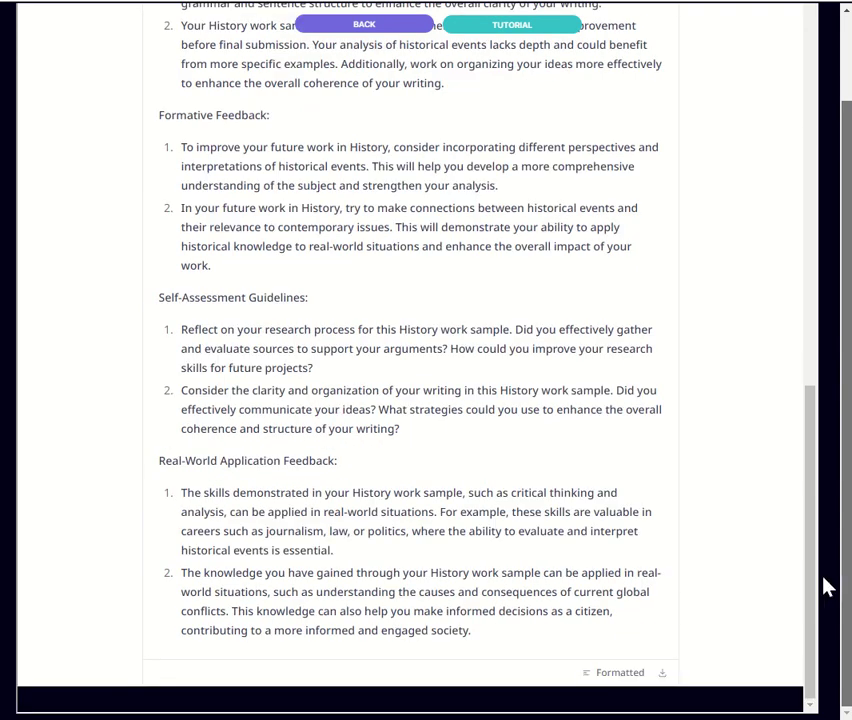
{"action": "scroll", "coordinate": [840, 570], "scroll_direction": "up", "scroll_amount": 1}
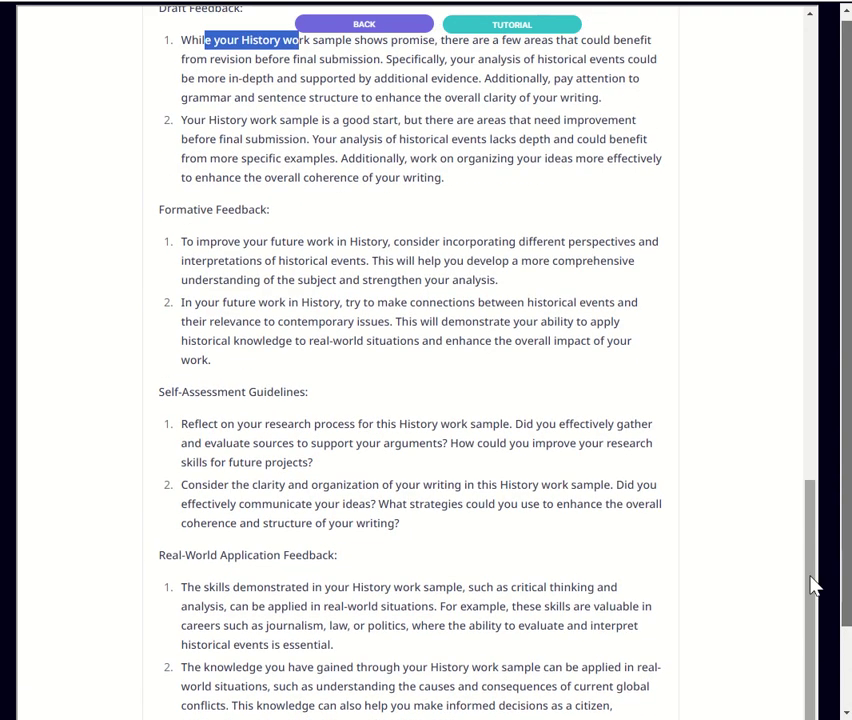
Check the General output and resubmit the Year 9 History sample for a General Assessment
{"action": "left_click_drag", "start_coordinate": [815, 585], "coordinate": [806, 99]}
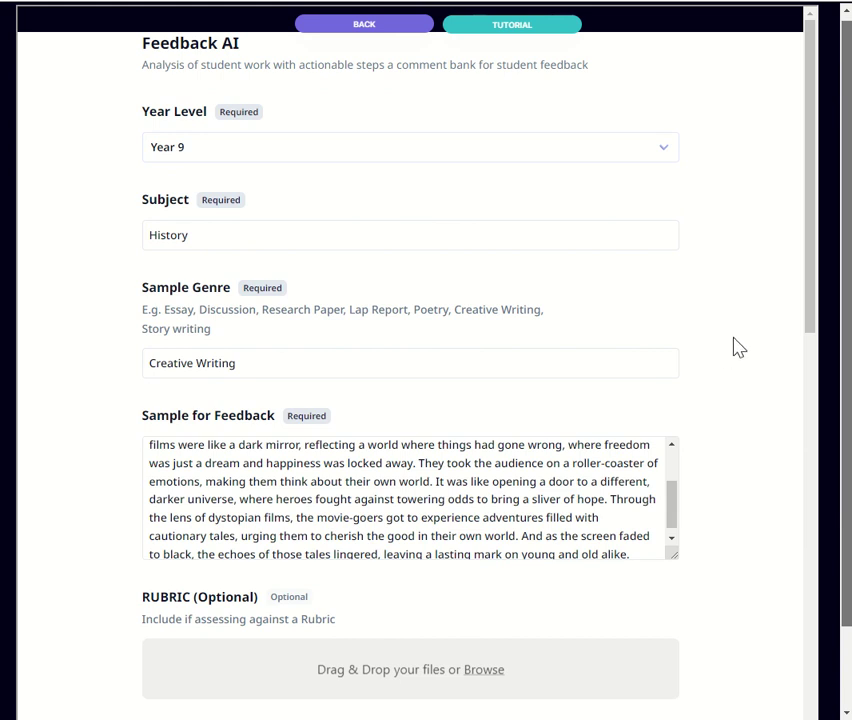
{"action": "scroll", "coordinate": [742, 400], "scroll_direction": "down", "scroll_amount": 4}
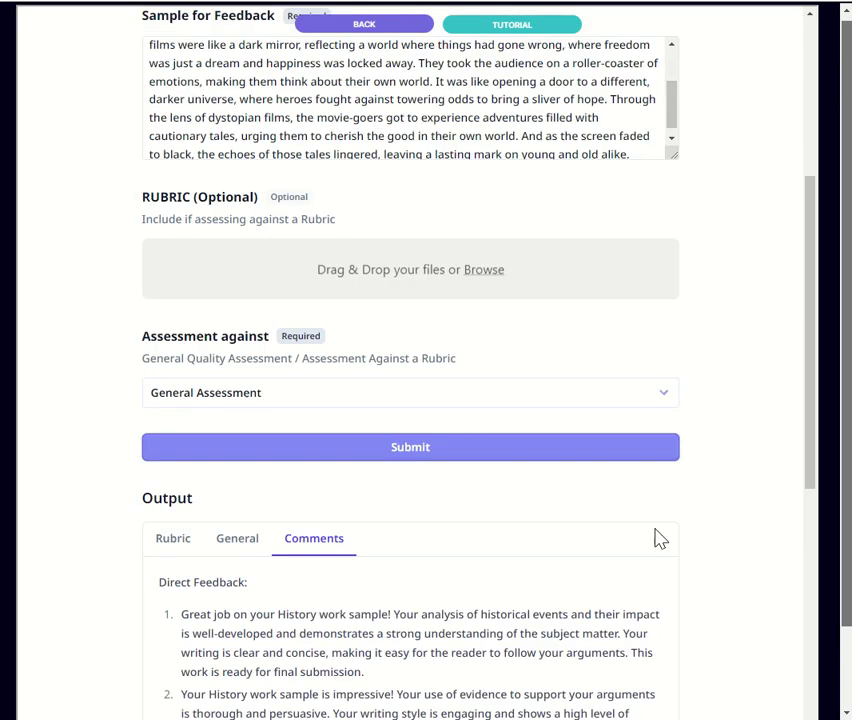
{"action": "left_click", "coordinate": [232, 545]}
{"action": "scroll", "coordinate": [428, 576], "scroll_direction": "down", "scroll_amount": 2}
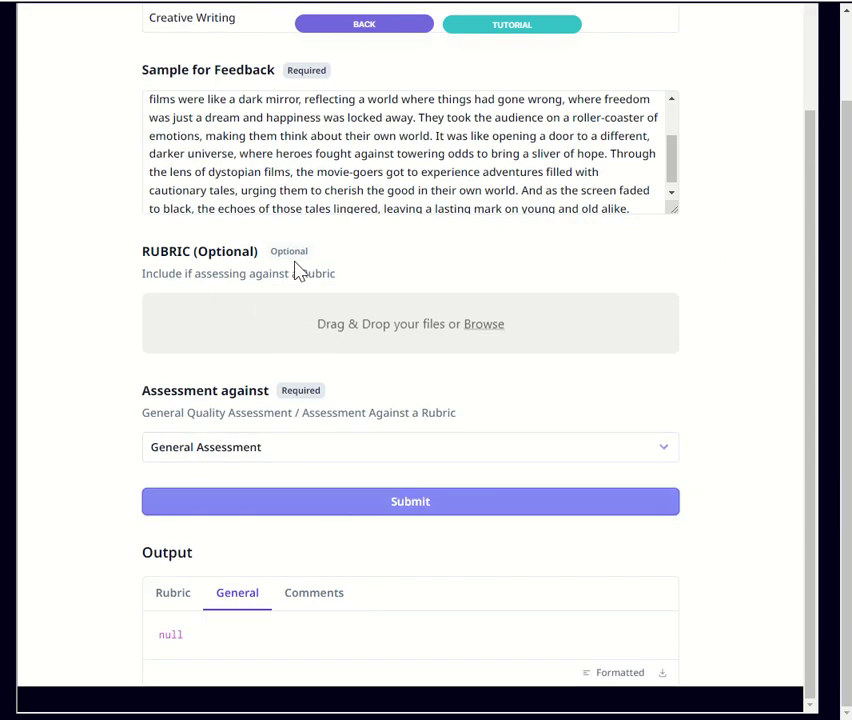
{"action": "left_click", "coordinate": [287, 506]}
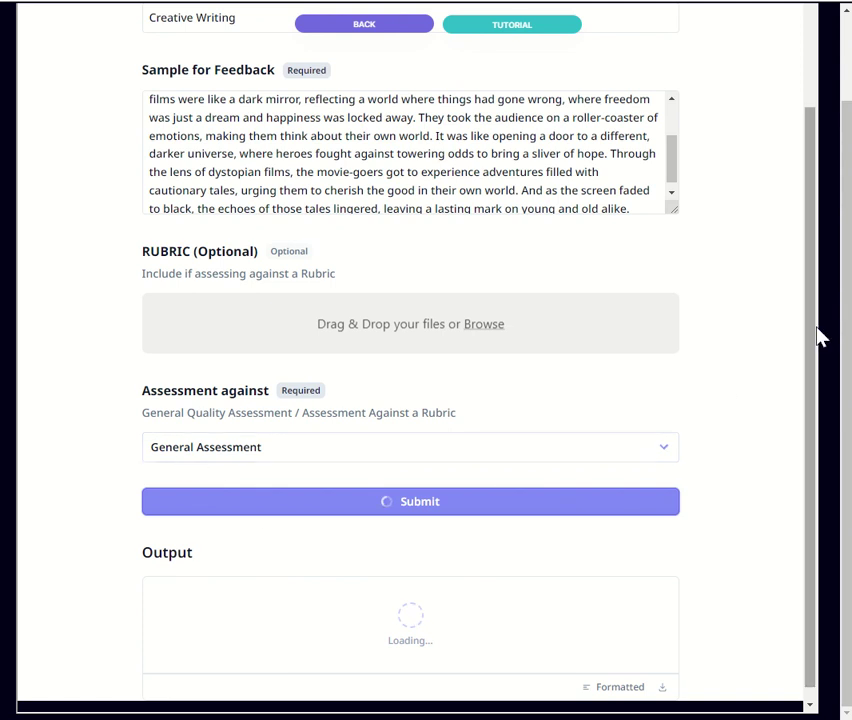
Review the dystopian films sample from its title, along with the year level, subject, genre and assessment entries on the form
{"action": "scroll", "coordinate": [819, 319], "scroll_direction": "up", "scroll_amount": 1}
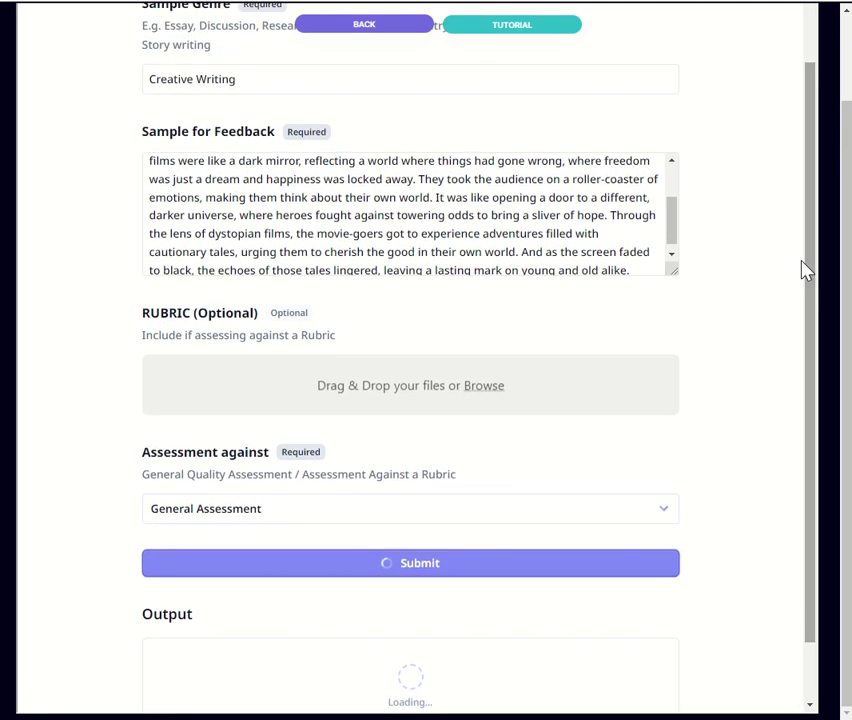
{"action": "left_click_drag", "start_coordinate": [672, 240], "coordinate": [664, 203]}
{"action": "scroll", "coordinate": [310, 245], "scroll_direction": "up", "scroll_amount": 1}
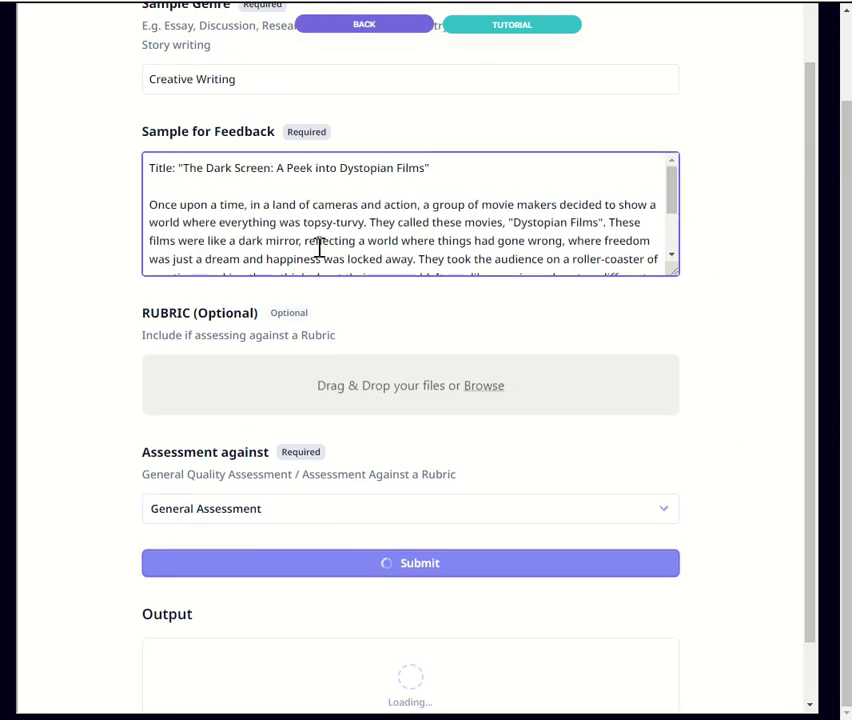
{"action": "scroll", "coordinate": [780, 345], "scroll_direction": "up", "scroll_amount": 1}
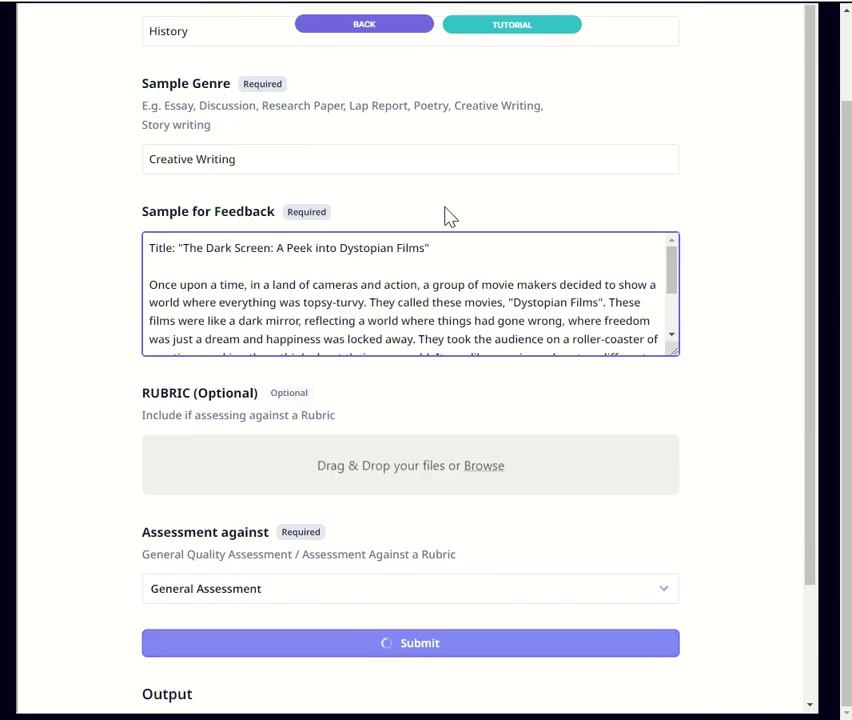
{"action": "scroll", "coordinate": [848, 390], "scroll_direction": "up", "scroll_amount": 1}
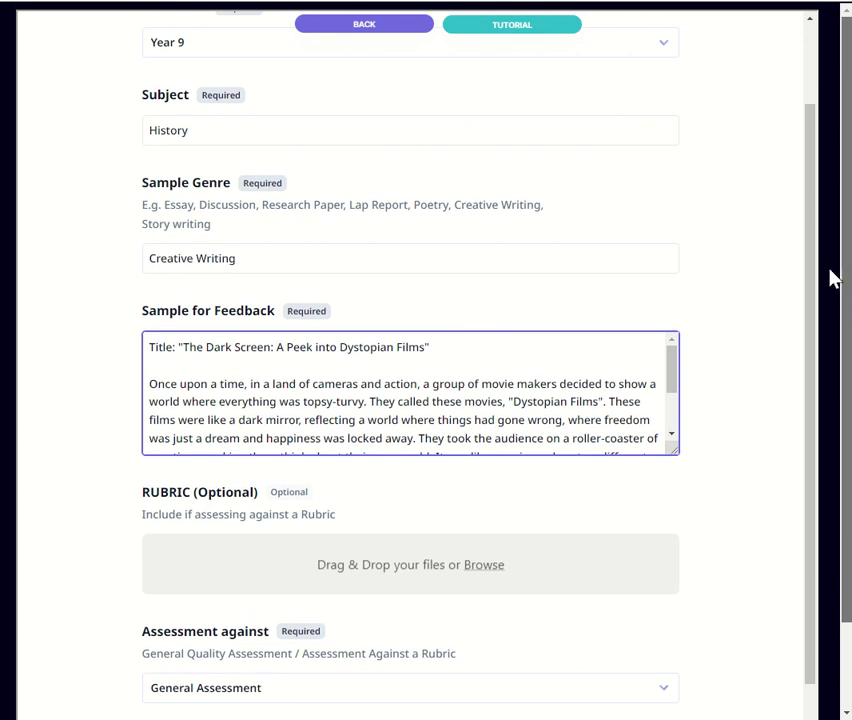
{"action": "left_click_drag", "start_coordinate": [812, 302], "coordinate": [806, 222]}
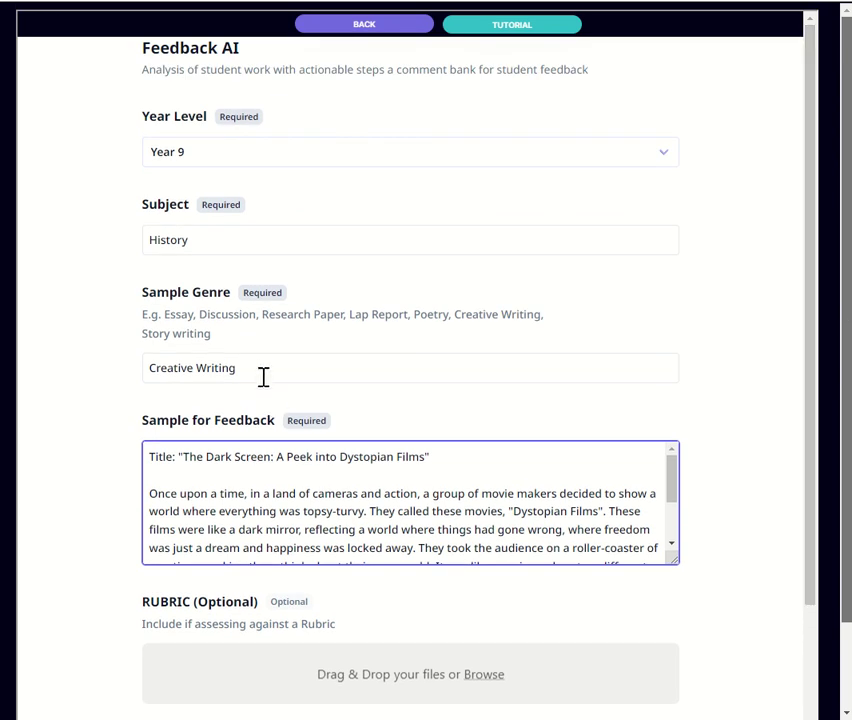
{"action": "scroll", "coordinate": [806, 532], "scroll_direction": "down", "scroll_amount": 1}
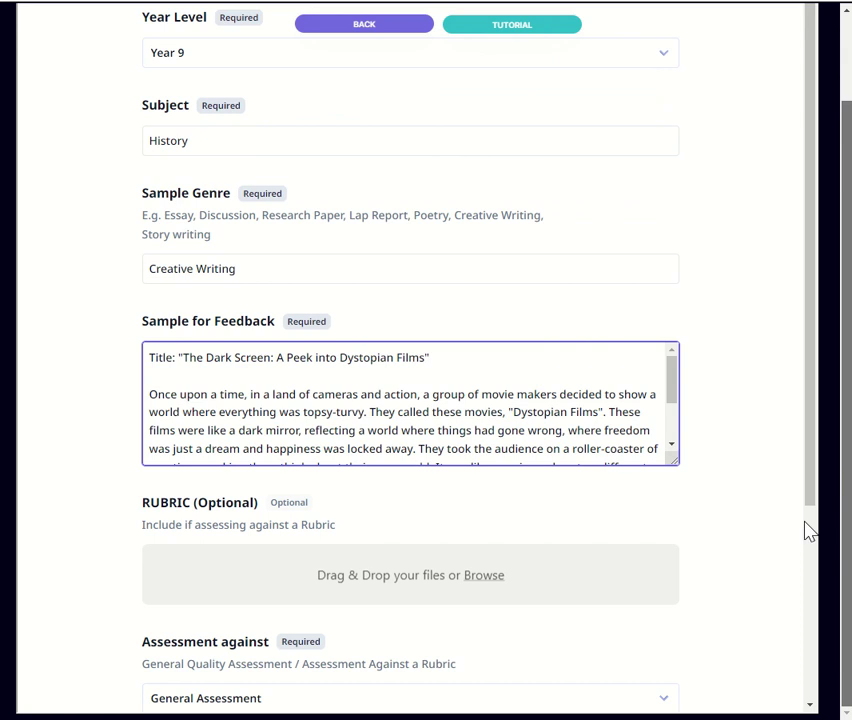
{"action": "scroll", "coordinate": [814, 494], "scroll_direction": "down", "scroll_amount": 3}
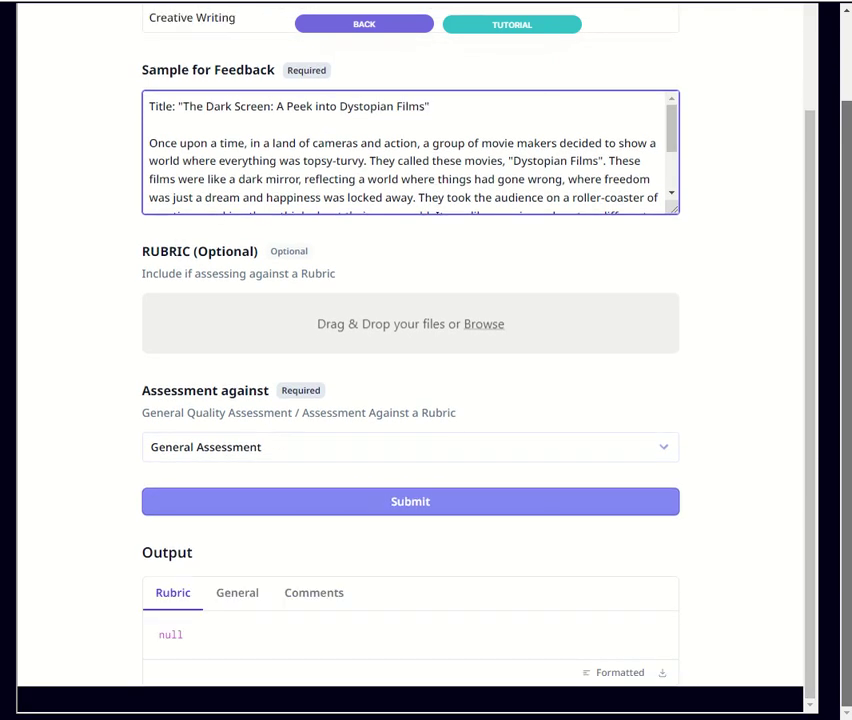
Show the General output for the resubmitted sample and examine its quality score and justification
{"action": "left_click", "coordinate": [255, 595]}
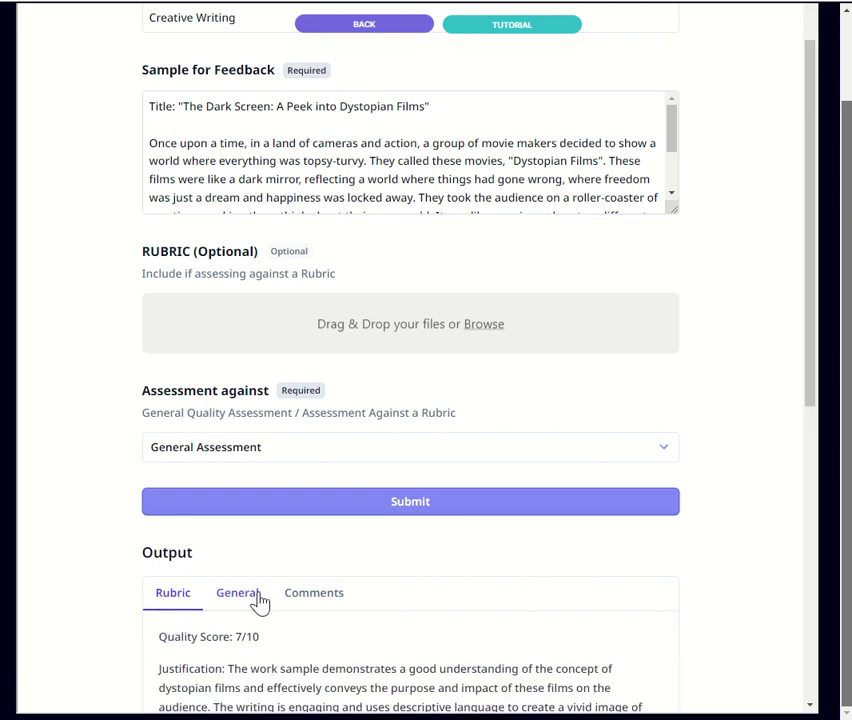
{"action": "left_click", "coordinate": [258, 598]}
{"action": "left_click_drag", "start_coordinate": [806, 342], "coordinate": [818, 578]}
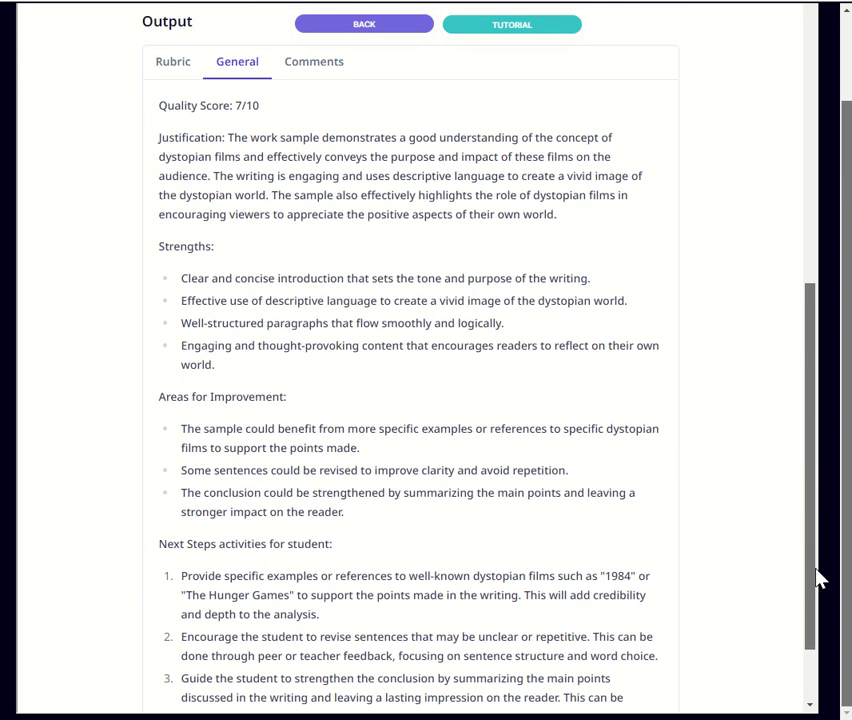
{"action": "left_click_drag", "start_coordinate": [183, 137], "coordinate": [360, 195]}
{"action": "left_click_drag", "start_coordinate": [235, 105], "coordinate": [272, 112]}
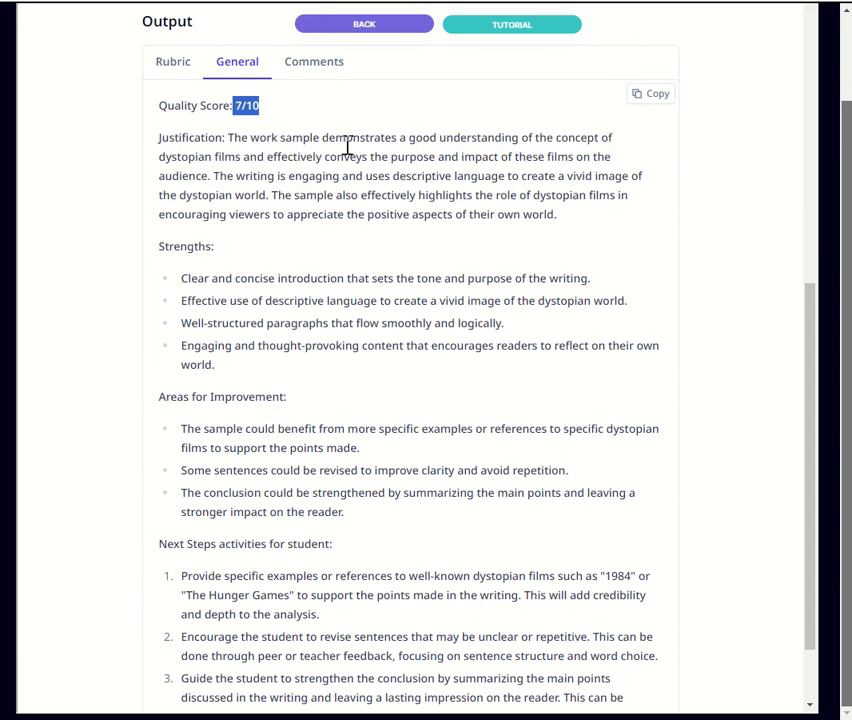
Recheck the form's subject and genre entries, and examine the justification, strengths and areas for improvement in the General output
{"action": "left_click_drag", "start_coordinate": [818, 352], "coordinate": [828, 60]}
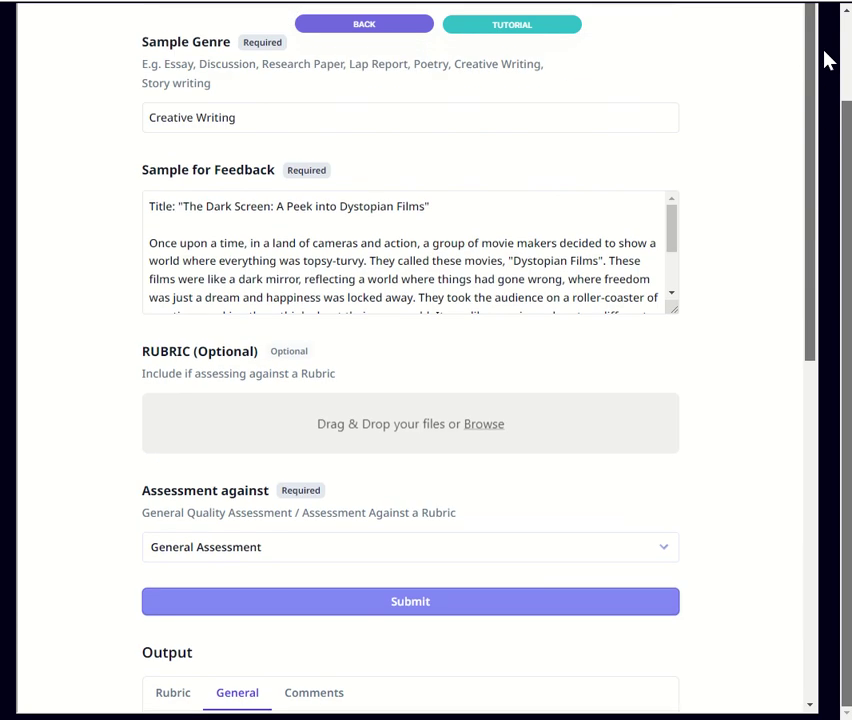
{"action": "scroll", "coordinate": [627, 199], "scroll_direction": "up", "scroll_amount": 3}
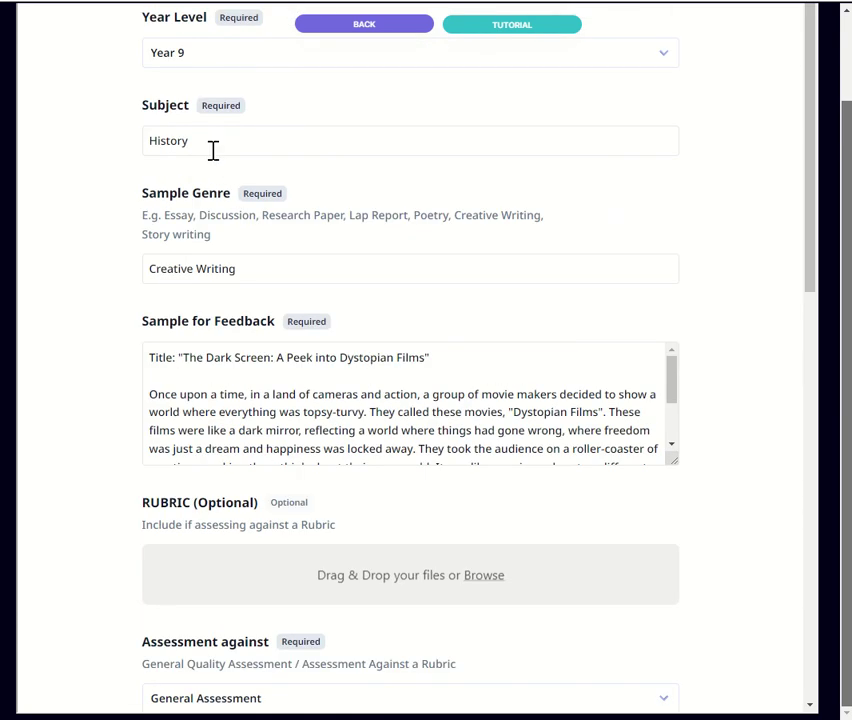
{"action": "left_click_drag", "start_coordinate": [831, 253], "coordinate": [826, 617]}
{"action": "left_click_drag", "start_coordinate": [313, 166], "coordinate": [391, 229]}
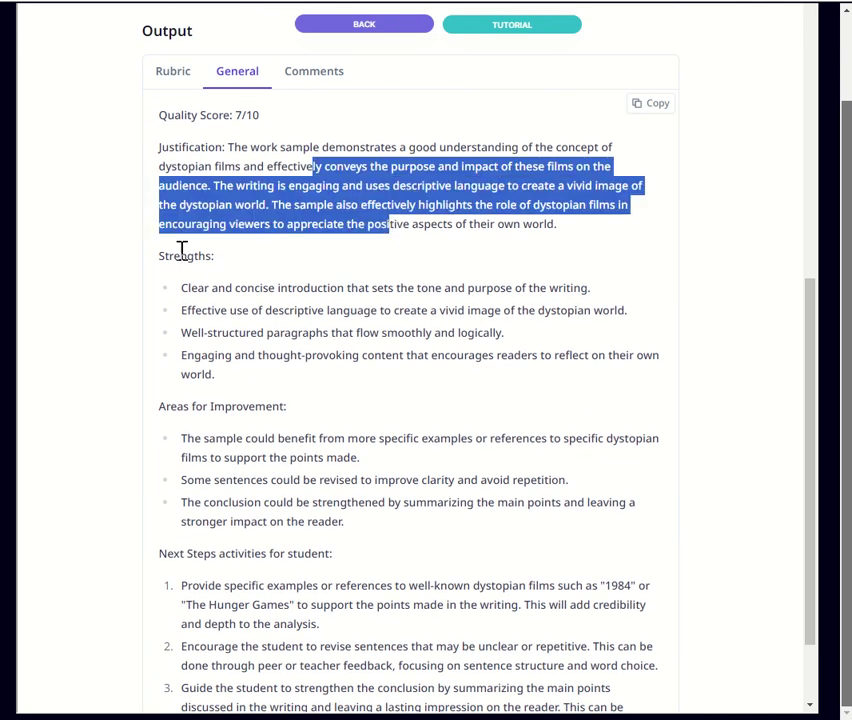
{"action": "left_click_drag", "start_coordinate": [174, 256], "coordinate": [265, 355]}
{"action": "left_click_drag", "start_coordinate": [195, 406], "coordinate": [330, 480]}
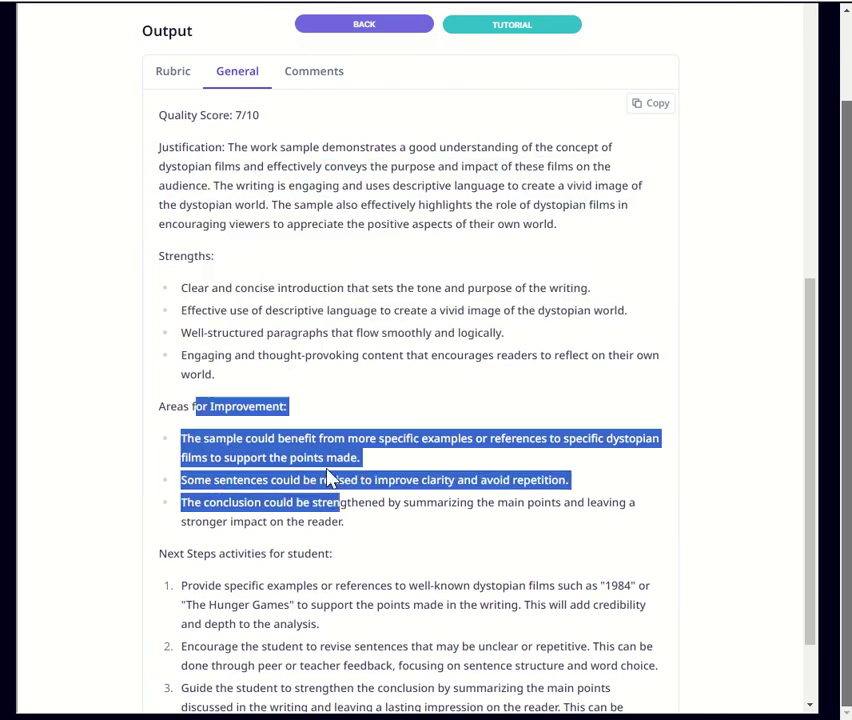
{"action": "scroll", "coordinate": [330, 480], "scroll_direction": "down", "scroll_amount": 2}
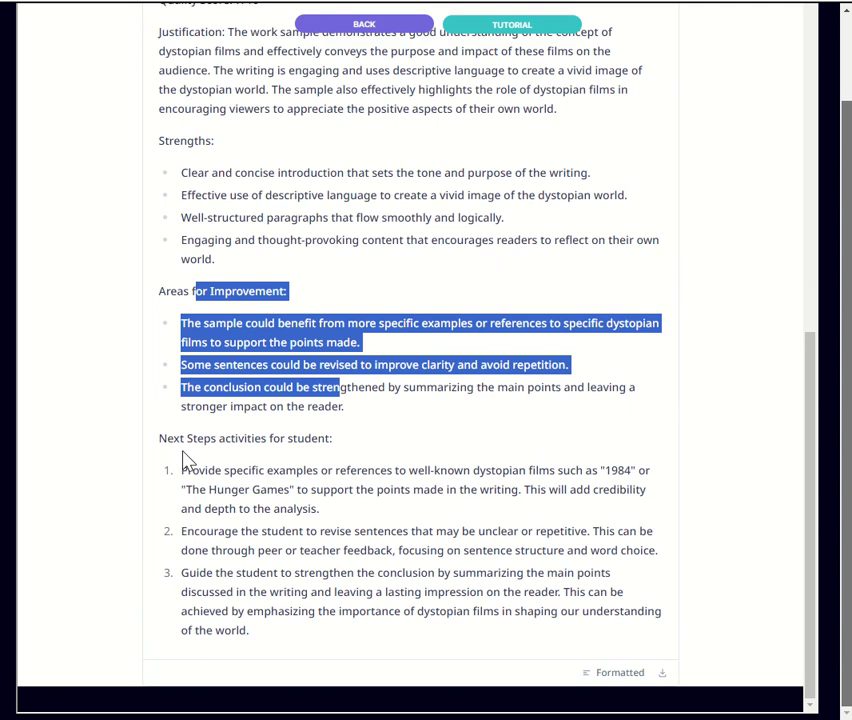
Examine the next-step activities for the student, focusing on the suggestion to reference well-known dystopian films
{"action": "left_click_drag", "start_coordinate": [166, 443], "coordinate": [327, 470]}
{"action": "left_click", "coordinate": [234, 475]}
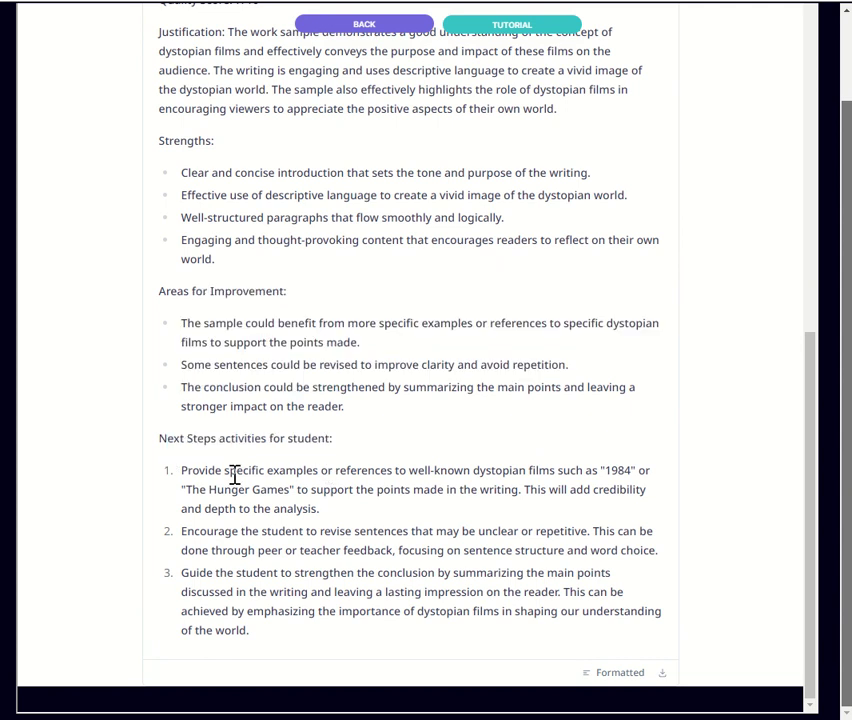
{"action": "left_click_drag", "start_coordinate": [184, 473], "coordinate": [342, 527]}
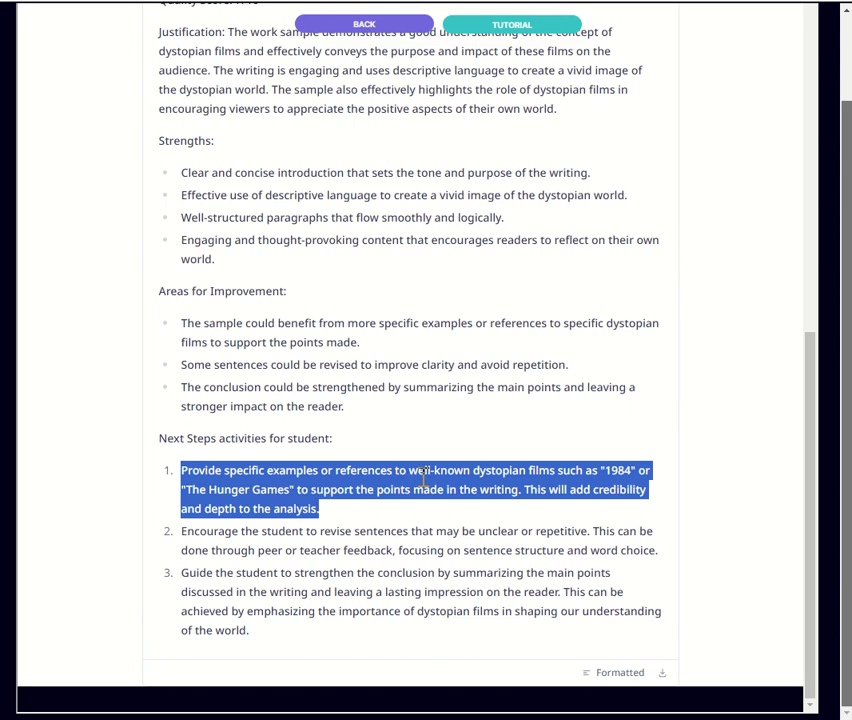
{"action": "left_click_drag", "start_coordinate": [406, 471], "coordinate": [633, 488]}
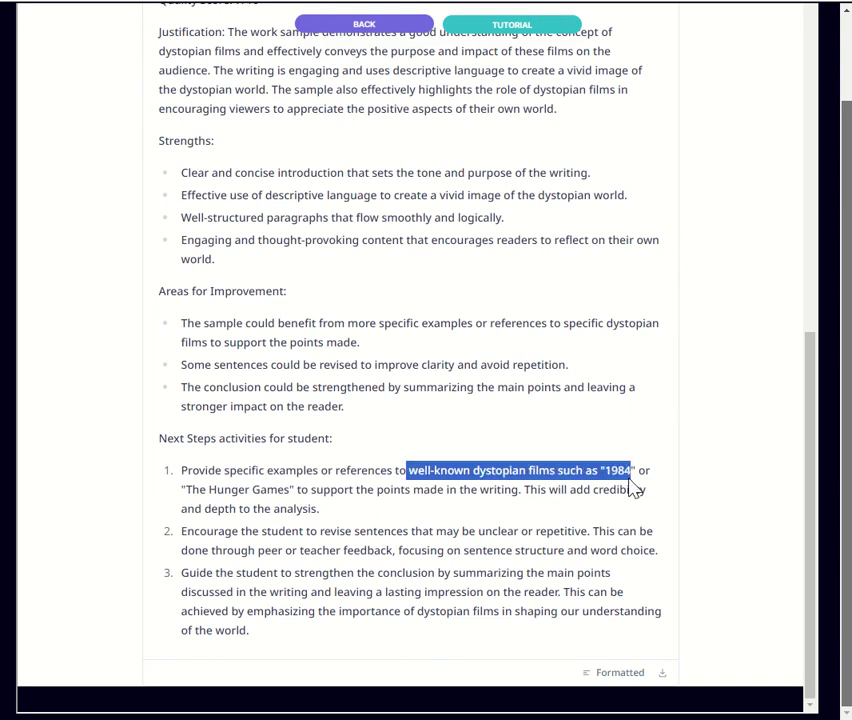
{"action": "left_click", "coordinate": [322, 525]}
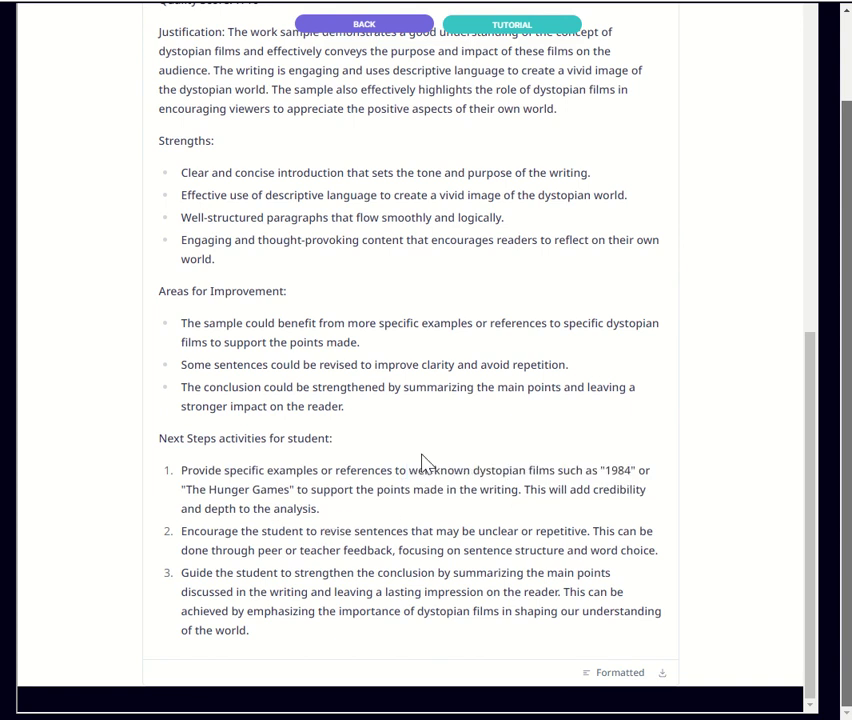
Show the Comments output, read its feedback categories through Real-World Application Feedback, and return to the start of the form
{"action": "scroll", "coordinate": [422, 462], "scroll_direction": "up", "scroll_amount": 3}
{"action": "left_click", "coordinate": [330, 280]}
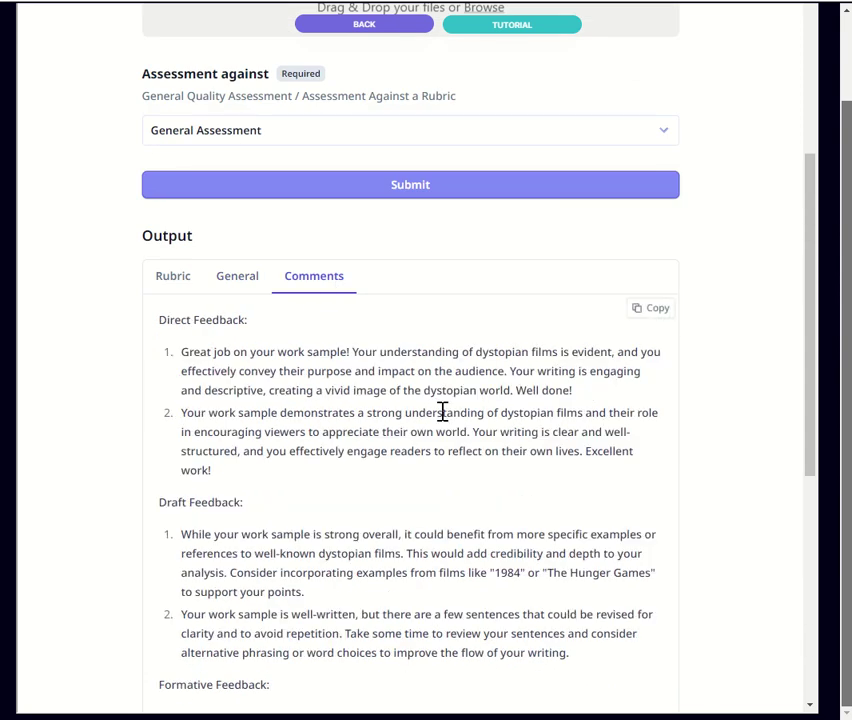
{"action": "scroll", "coordinate": [443, 425], "scroll_direction": "down", "scroll_amount": 3}
{"action": "scroll", "coordinate": [441, 421], "scroll_direction": "down", "scroll_amount": 3}
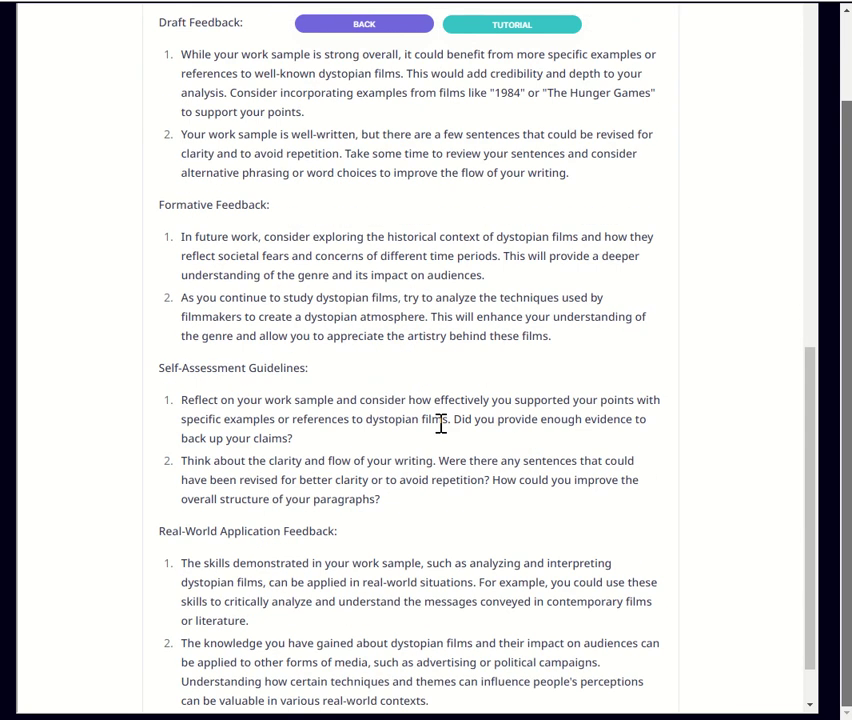
{"action": "scroll", "coordinate": [441, 422], "scroll_direction": "down", "scroll_amount": 1}
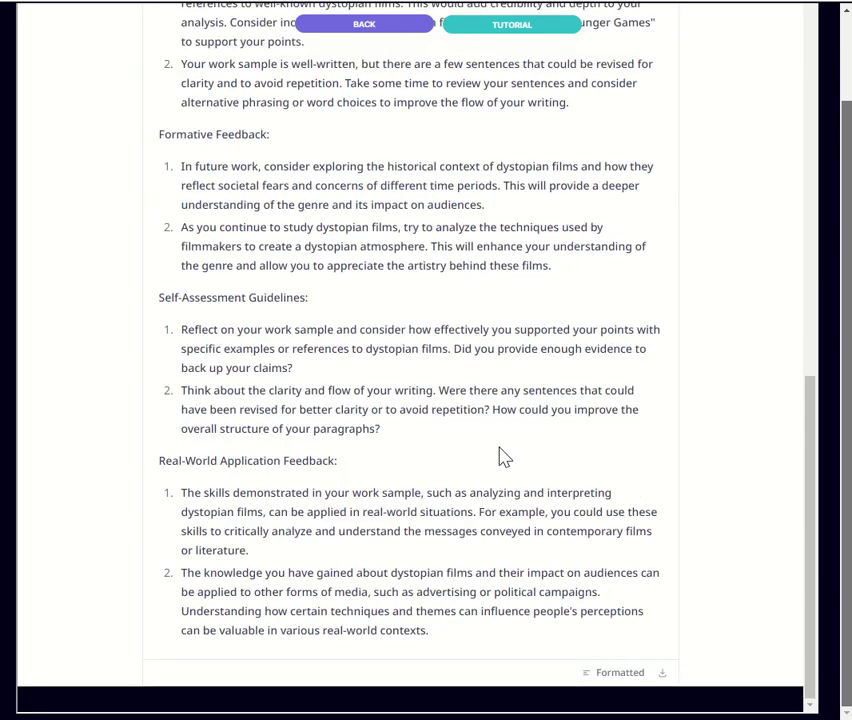
{"action": "scroll", "coordinate": [601, 466], "scroll_direction": "up", "scroll_amount": 12}
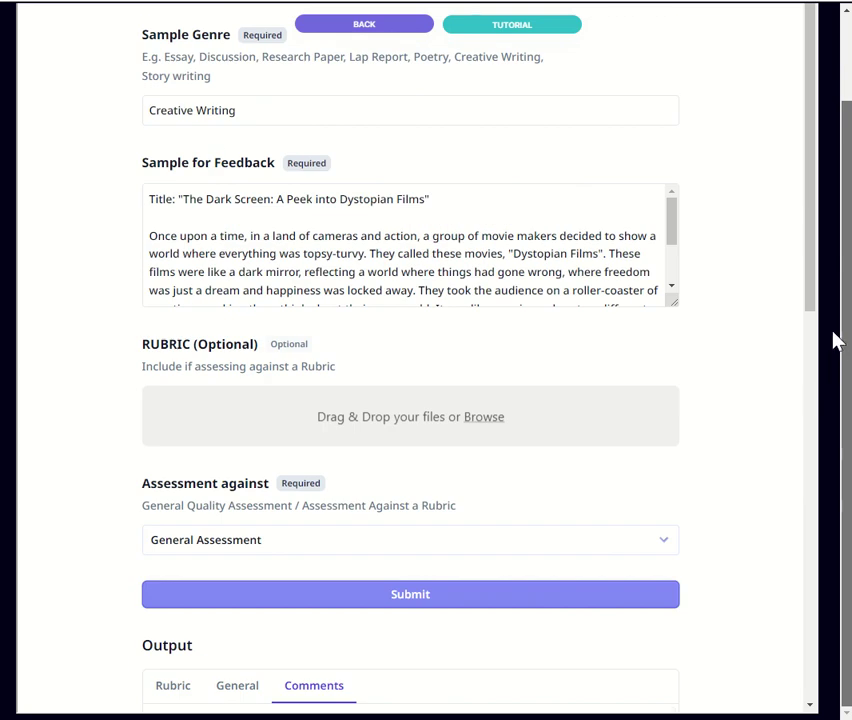
{"action": "scroll", "coordinate": [745, 275], "scroll_direction": "up", "scroll_amount": 2}
{"action": "scroll", "coordinate": [745, 275], "scroll_direction": "up", "scroll_amount": 2}
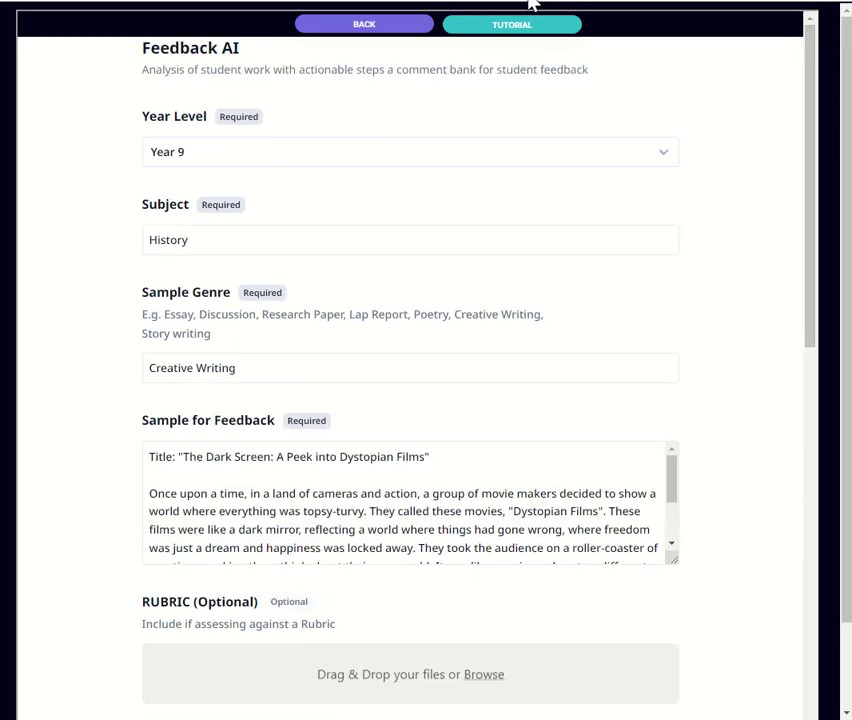